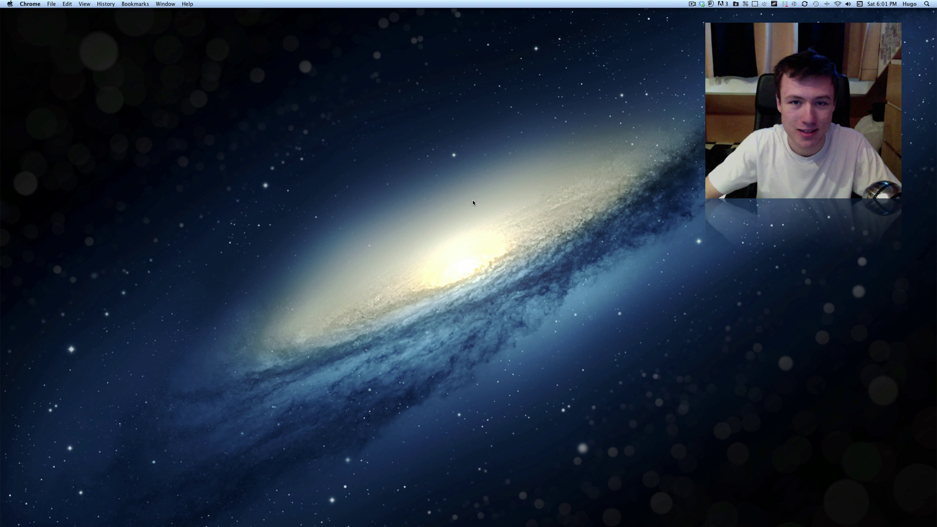
Bring Chrome up on the Parallels Desktop 7 for Mac page, then switch to the iModZone Downloads tab
mouse_move(293, 524)
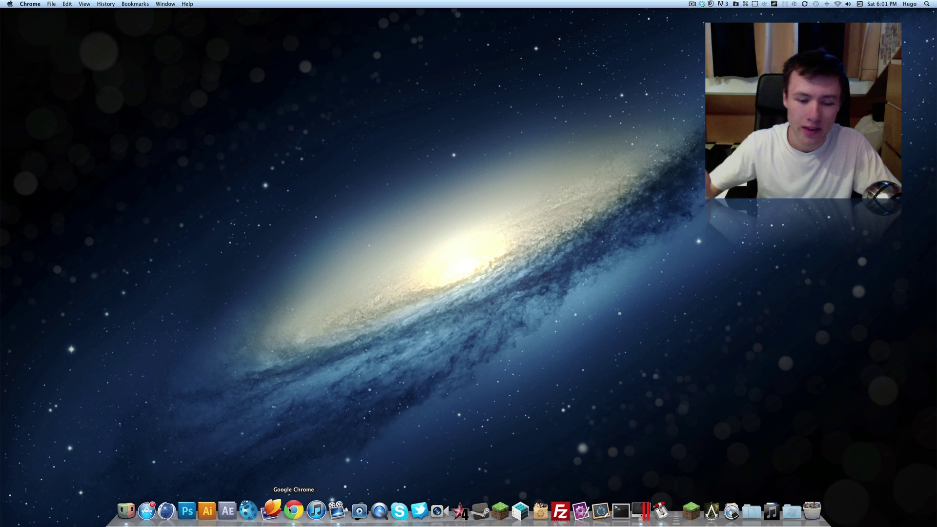
left_click(290, 511)
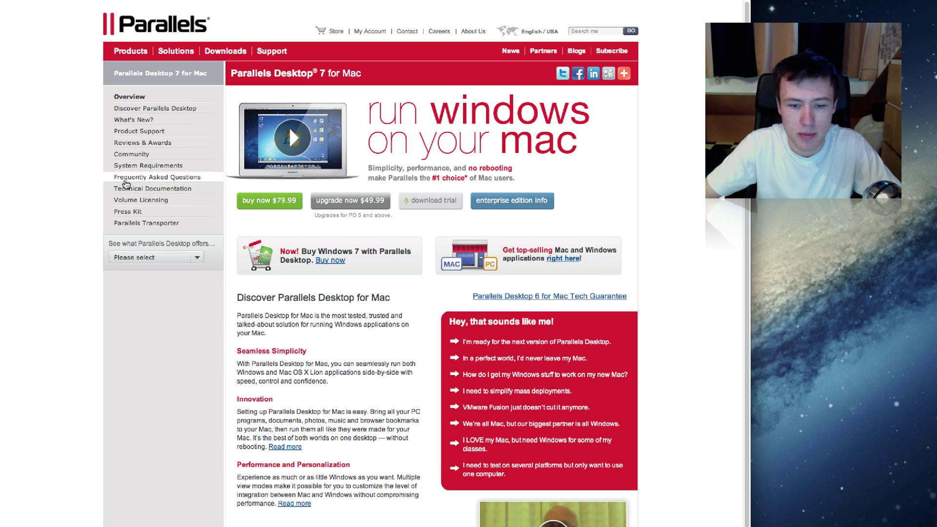
left_click(68, 129)
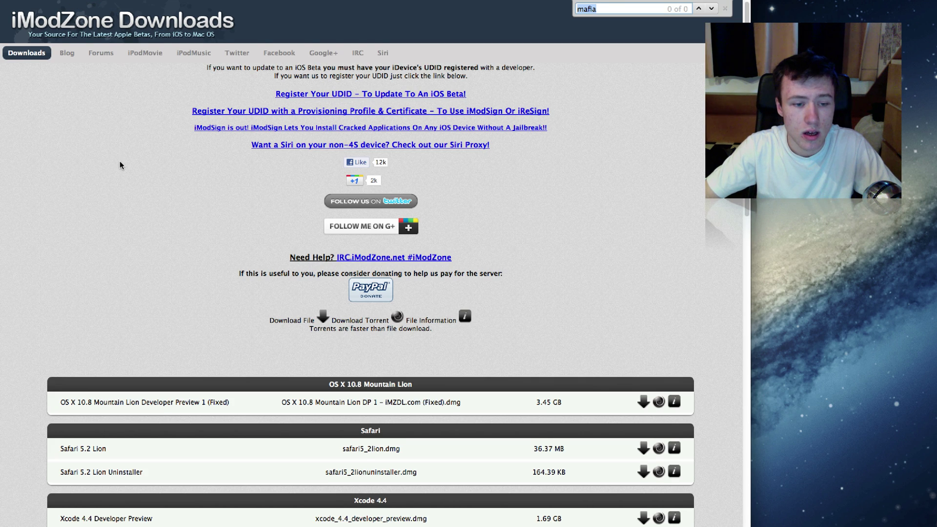
scroll(121, 163, "down", 1)
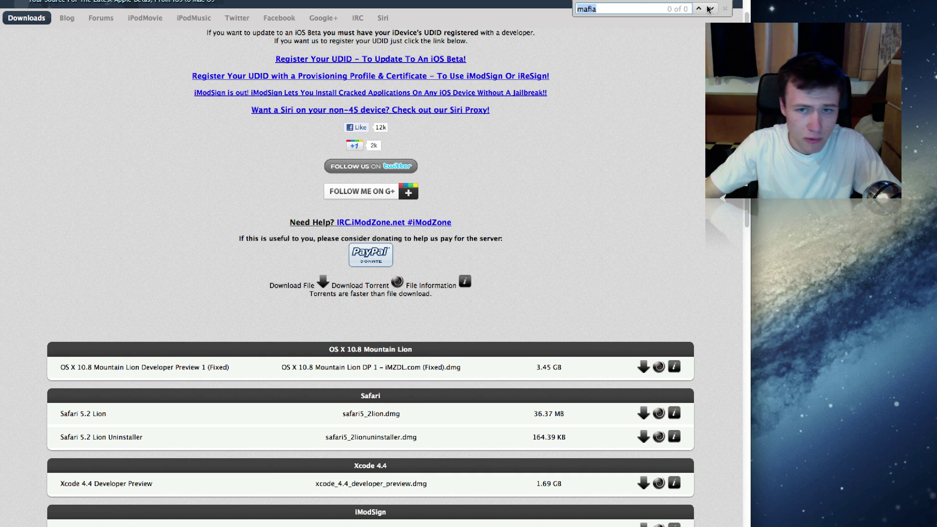
Close the find bar and highlight the Developer Preview 1 entry and its 3.45 GB size
left_click(724, 8)
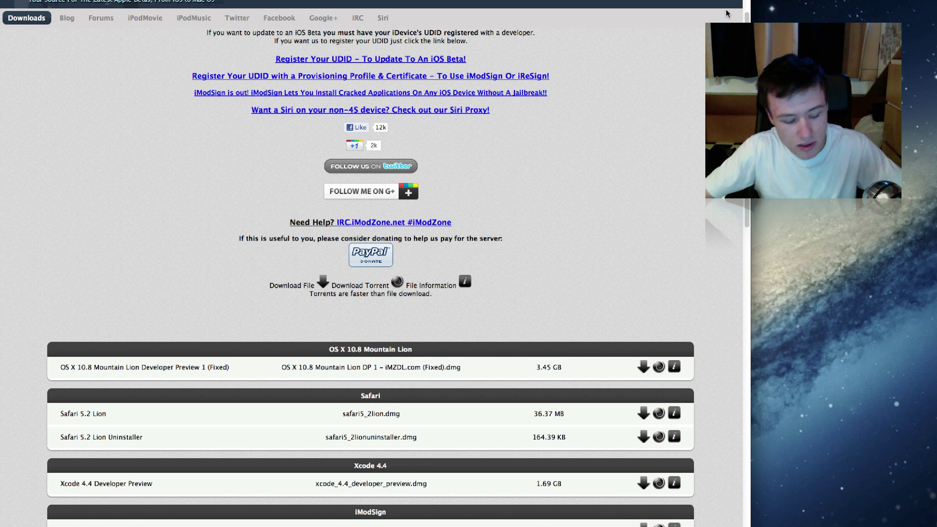
scroll(552, 123, "up", 2)
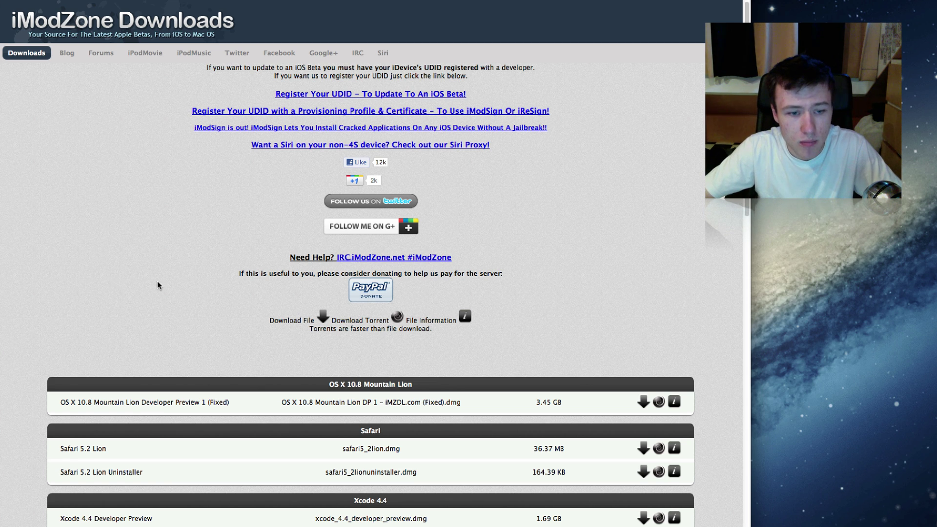
scroll(178, 286, "down", 5)
scroll(179, 287, "up", 5)
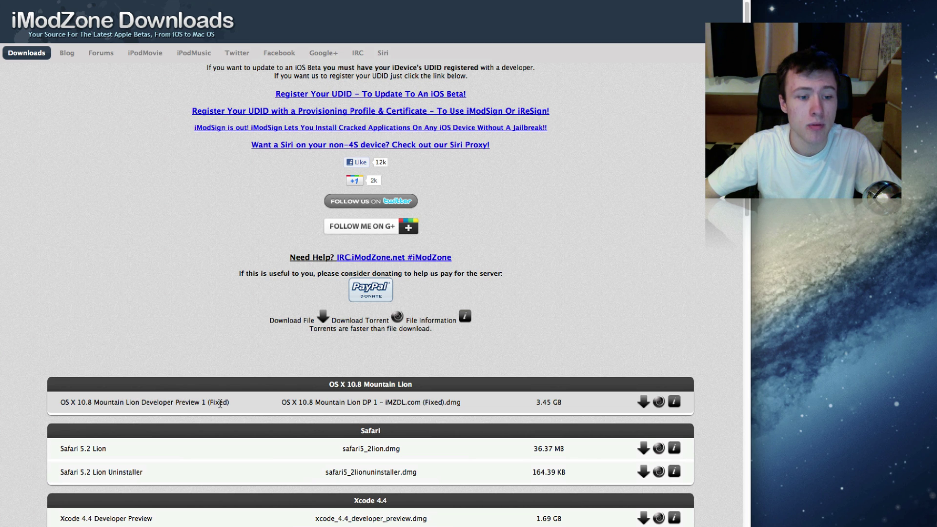
left_click_drag(201, 403, 211, 404)
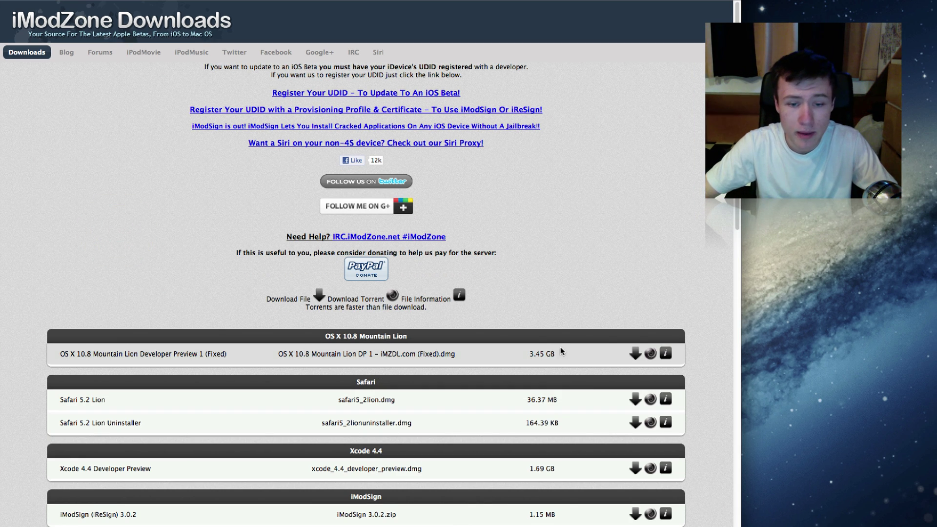
left_click_drag(527, 355, 561, 355)
left_click(556, 310)
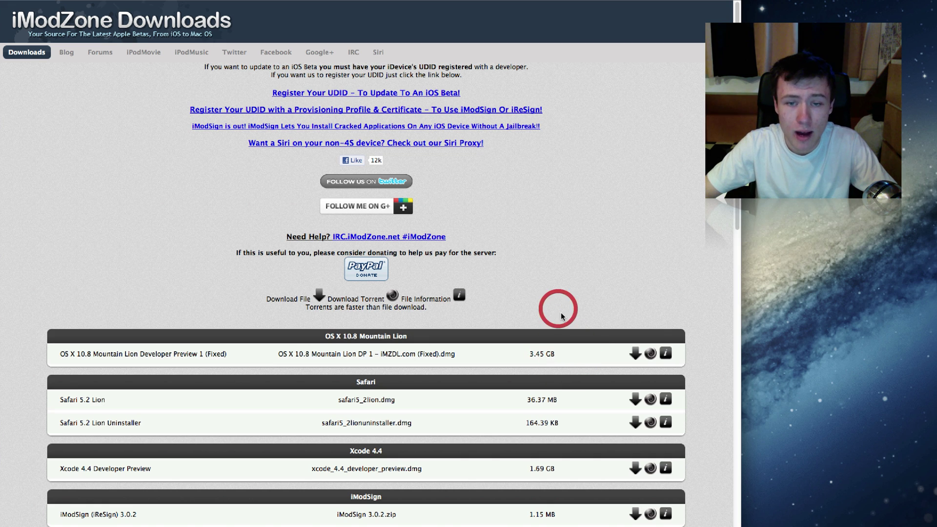
Try RodFile's free download of the Mountain Lion image, hit the max downloads limit, and return
left_click(635, 354)
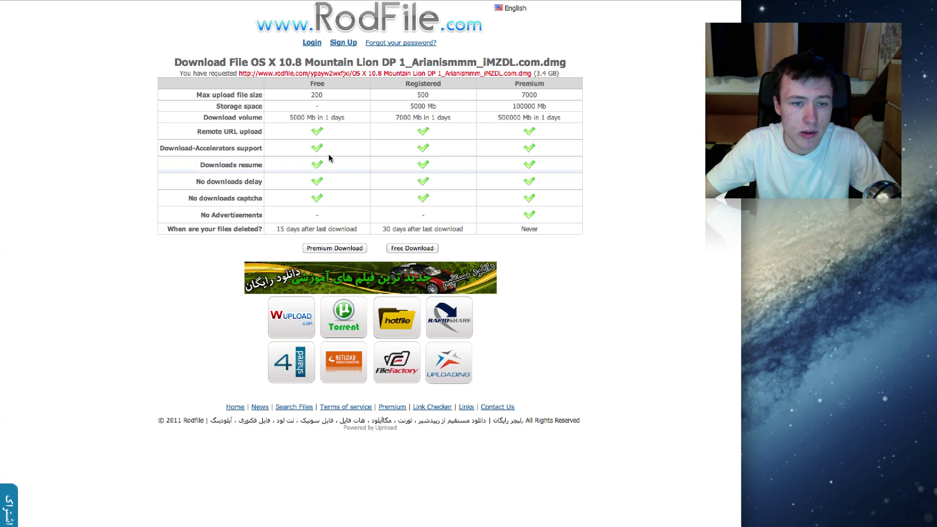
left_click(430, 249)
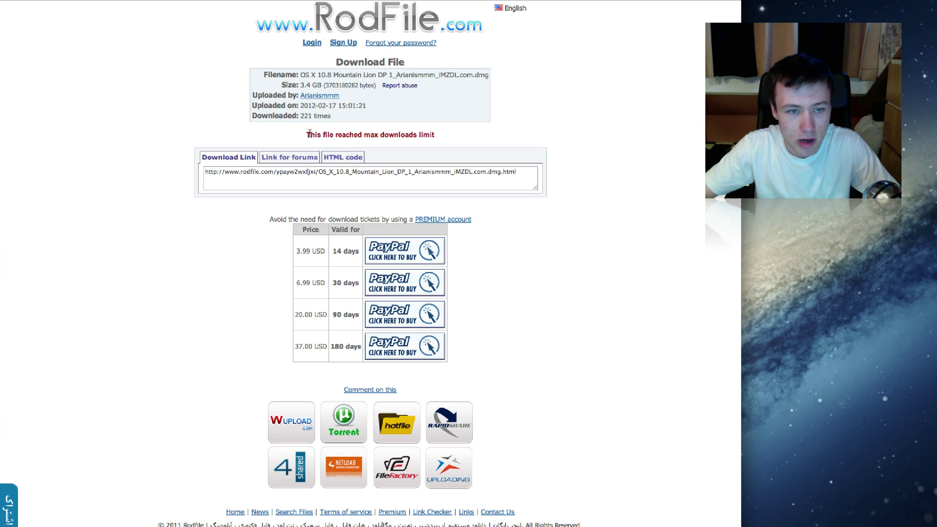
left_click_drag(305, 134, 459, 134)
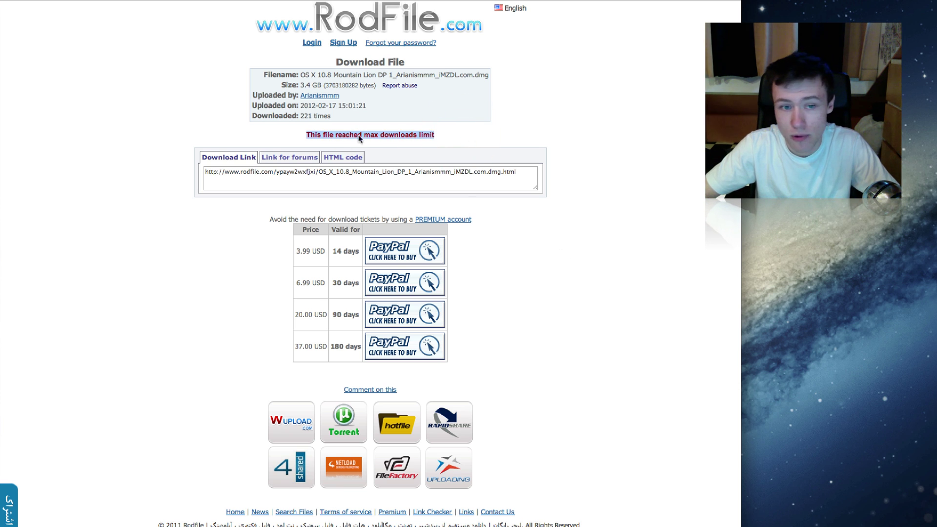
left_click(448, 141)
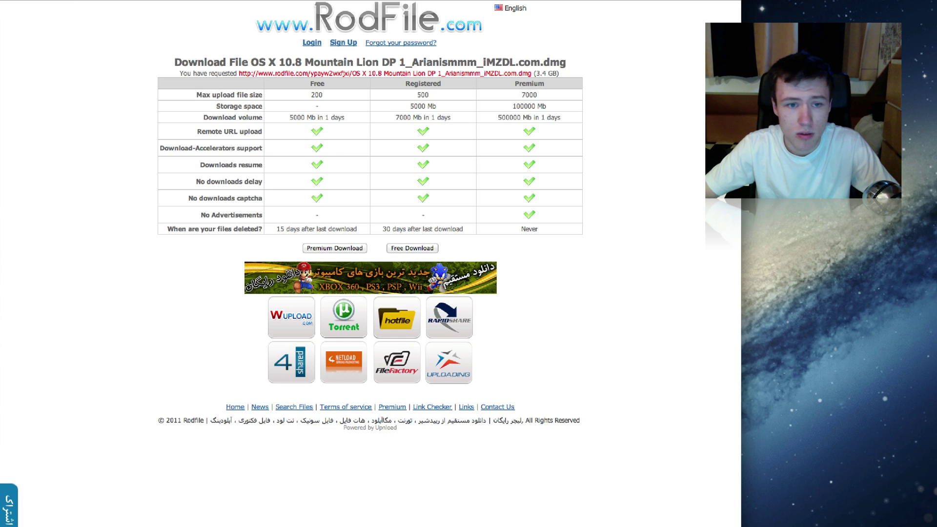
key("super+w")
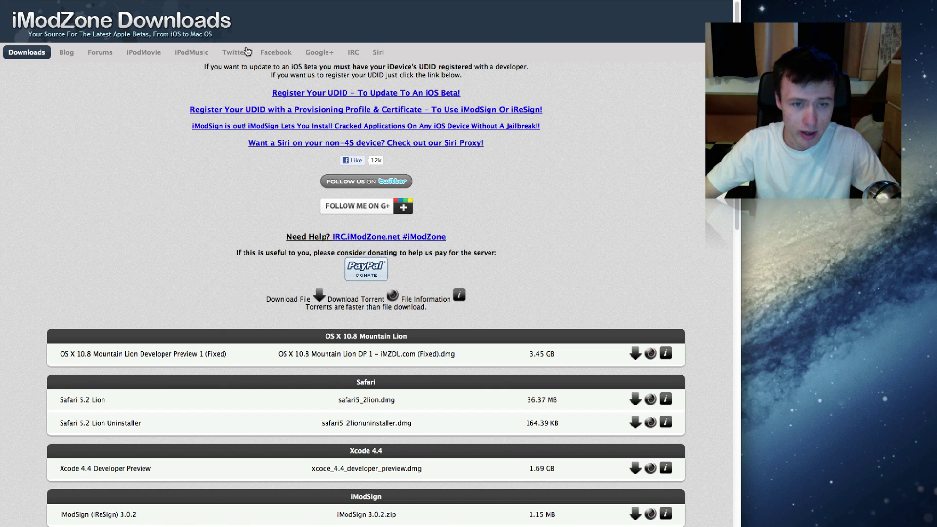
Download the Mountain Lion Developer Preview 1 torrent file and check it in Chrome's download bar
left_click(652, 357)
scroll(651, 357, "down", 5)
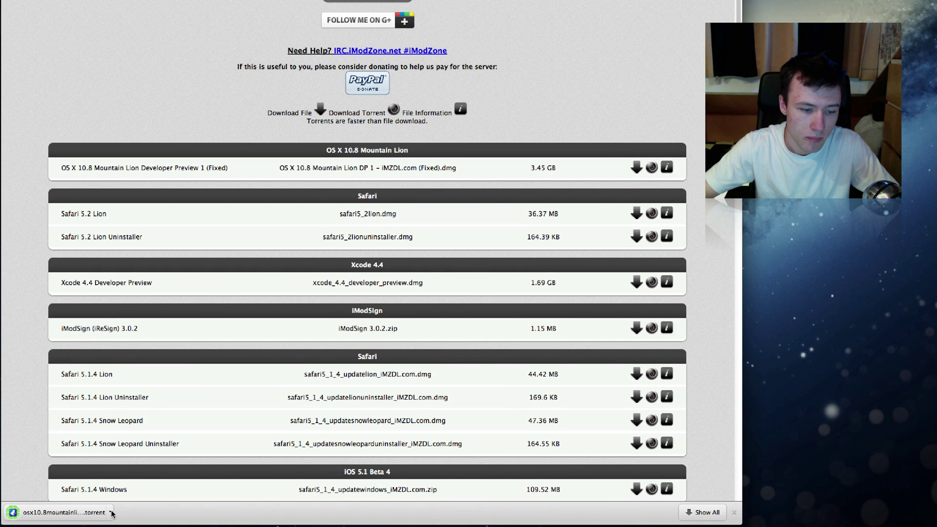
left_click(111, 513)
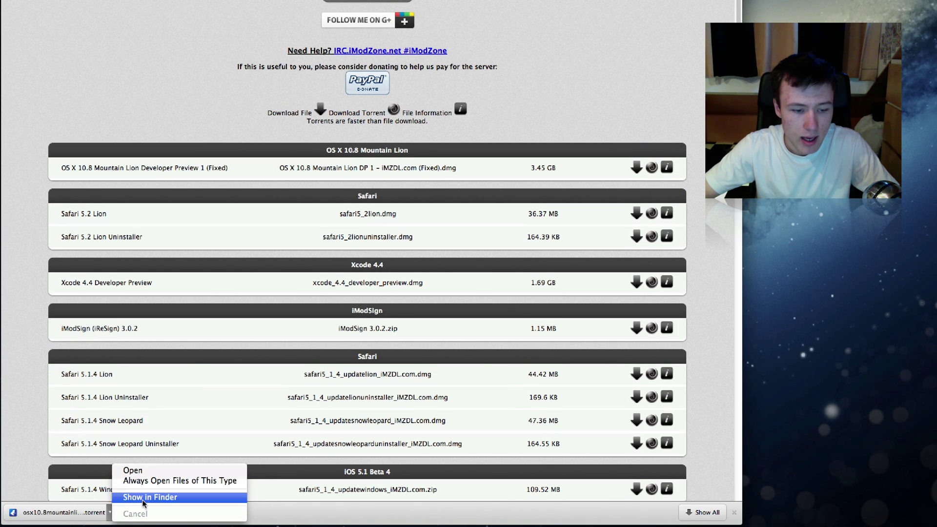
left_click(20, 456)
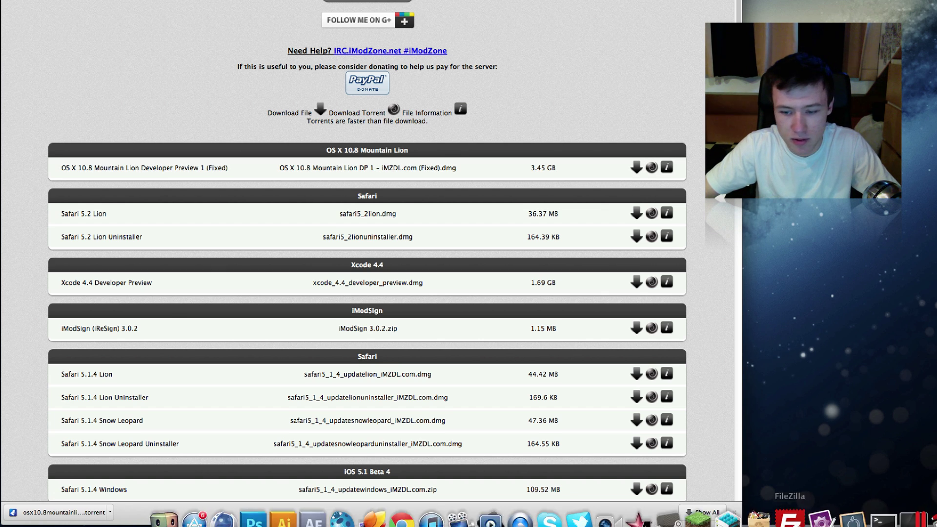
Launch Transmission, drop the Mountain Lion torrent onto it, then cancel adding it
left_click(889, 507)
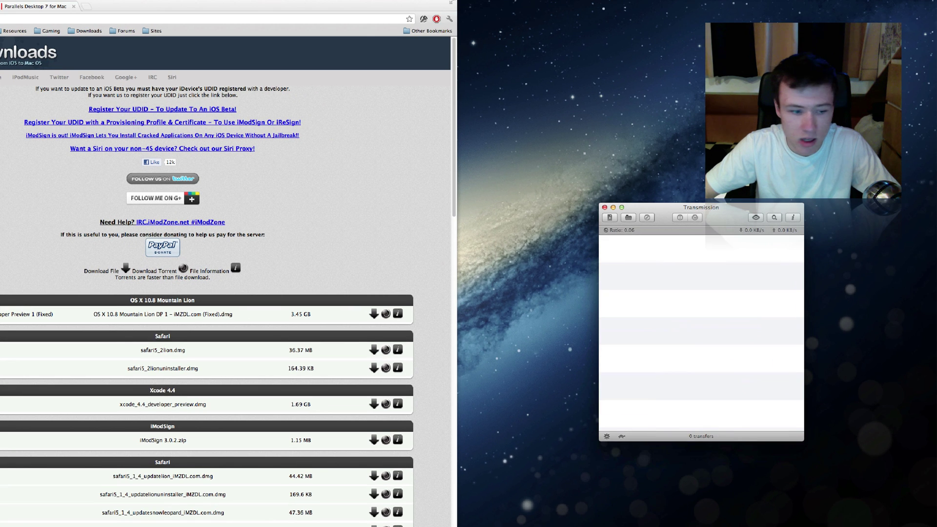
left_click_drag(435, 400, 624, 334)
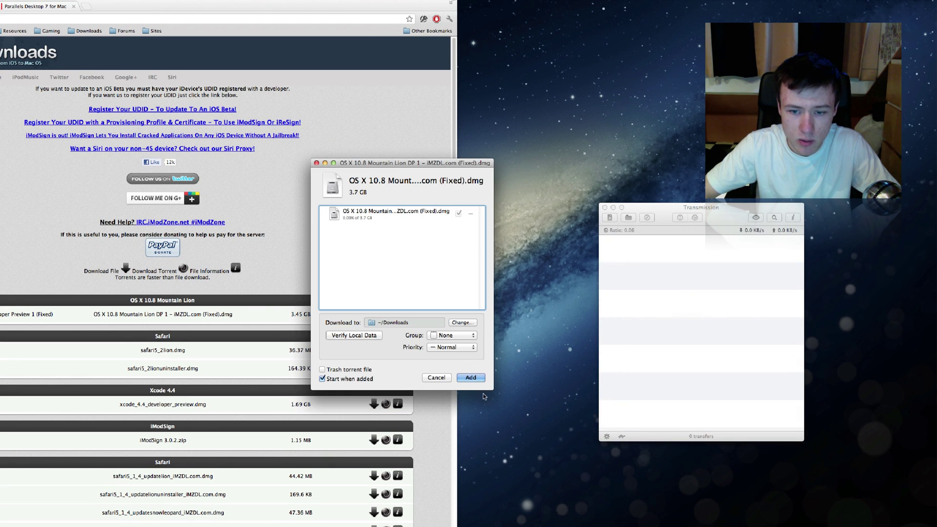
left_click(435, 378)
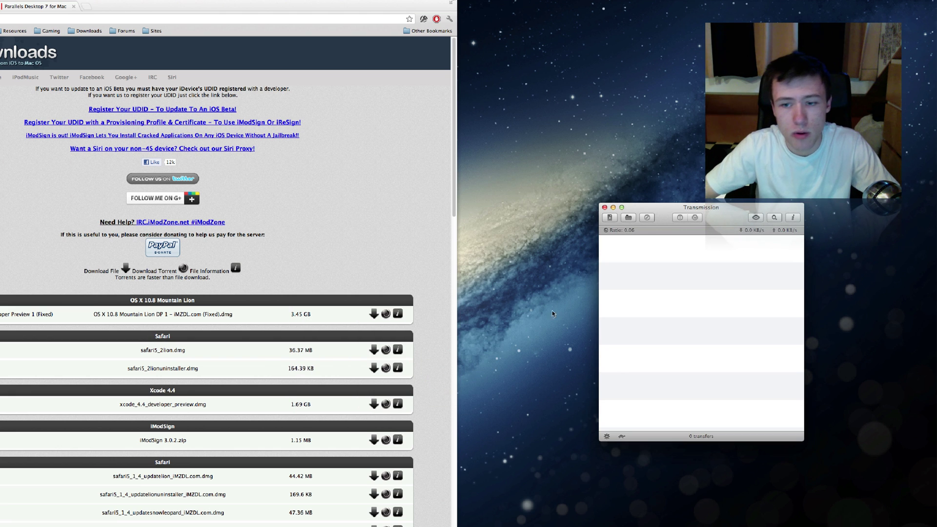
Close Chrome's download bar and minimize the browser
left_click(405, 215)
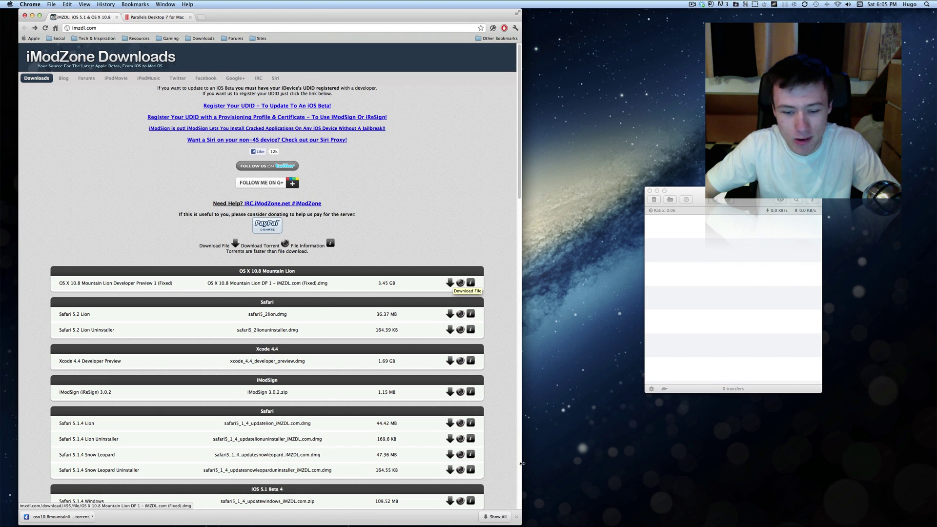
left_click(516, 517)
left_click(499, 429)
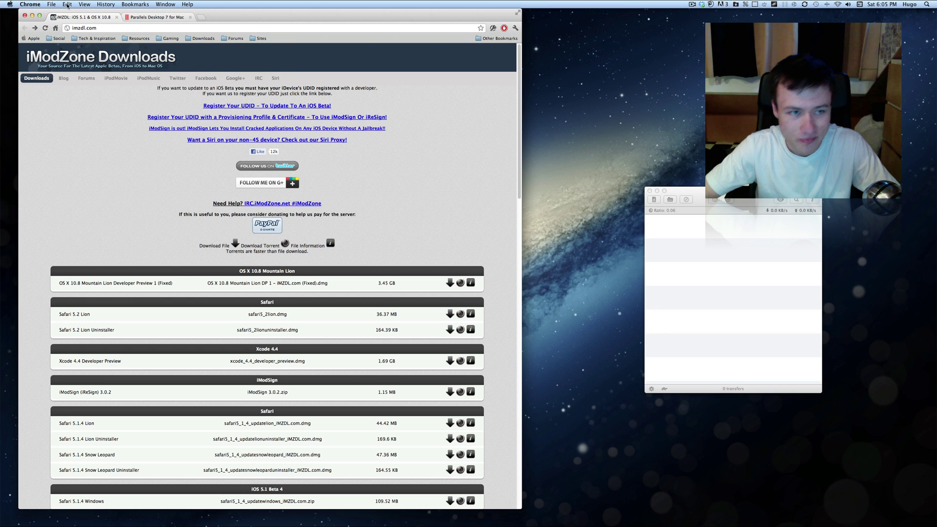
Hide the browser and quit Transmission
left_click(32, 16)
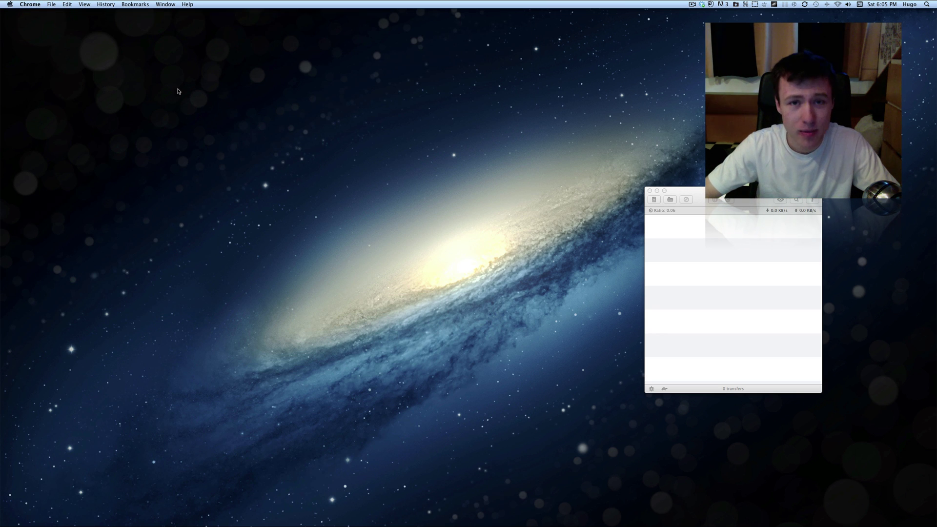
left_click(808, 266)
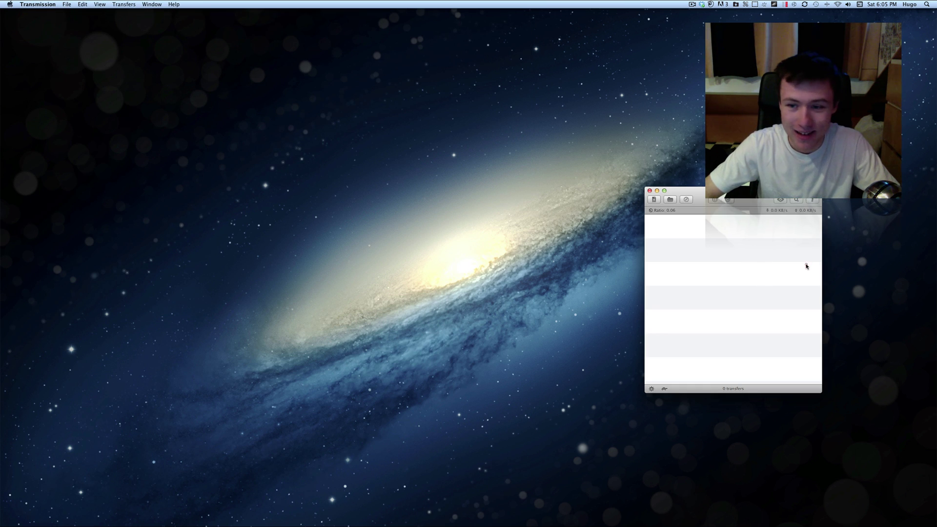
key("super+q")
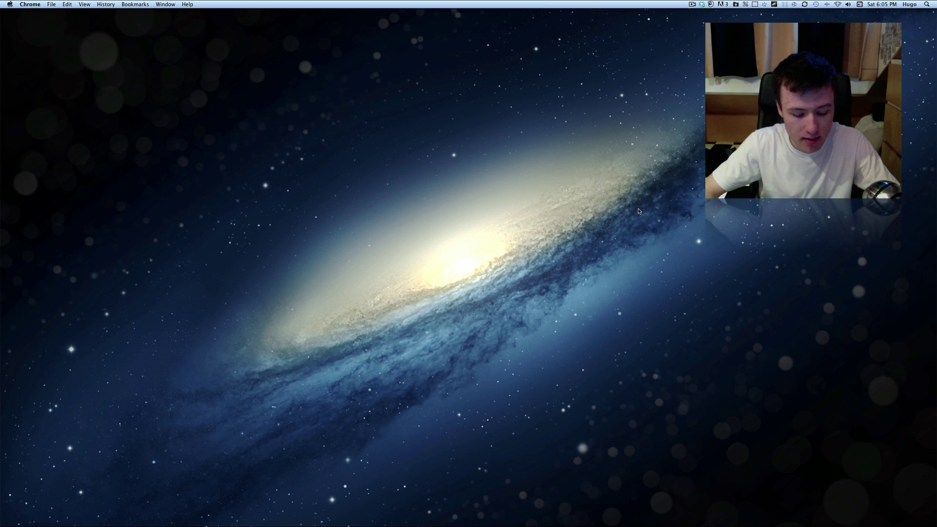
Select the Mountain Lion .dmg in Finder's Showcase folder and launch Parallels Desktop
left_click(639, 210)
left_click(243, 354)
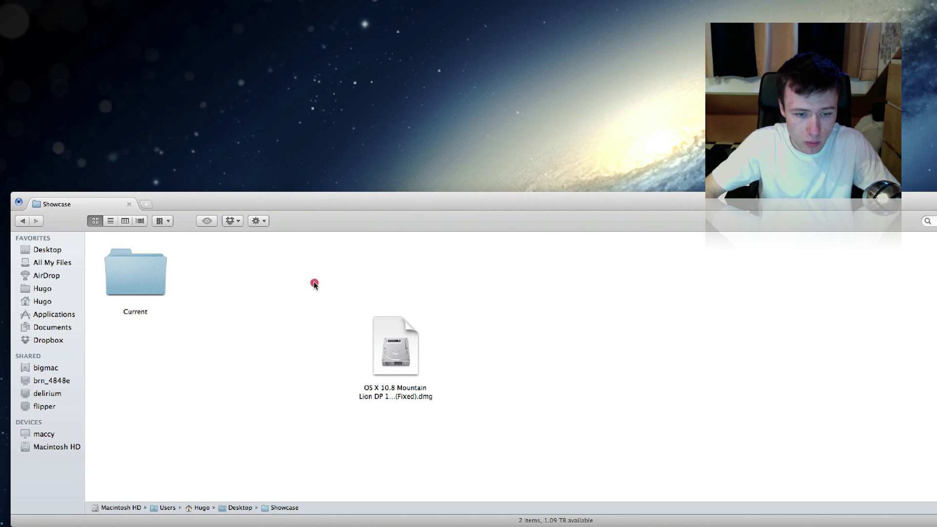
left_click_drag(315, 285, 437, 400)
left_click(493, 383)
left_click(403, 354)
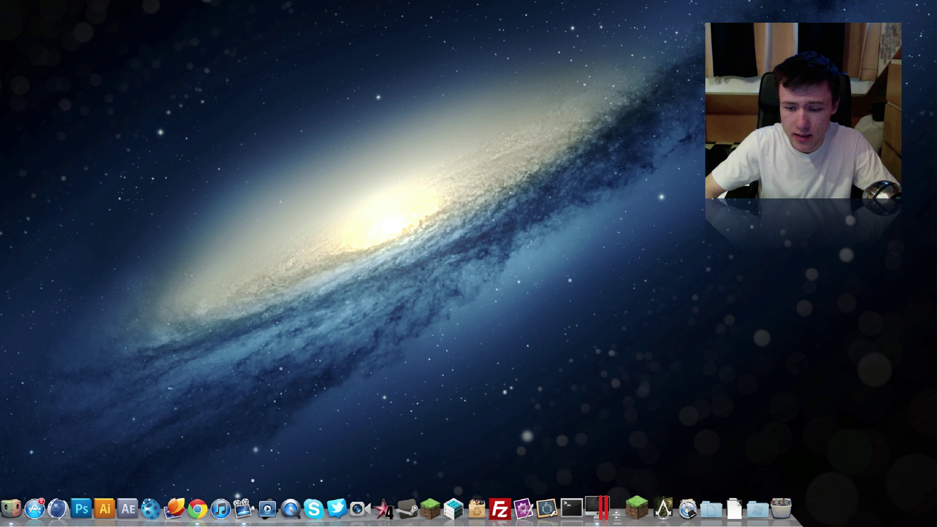
left_click(604, 509)
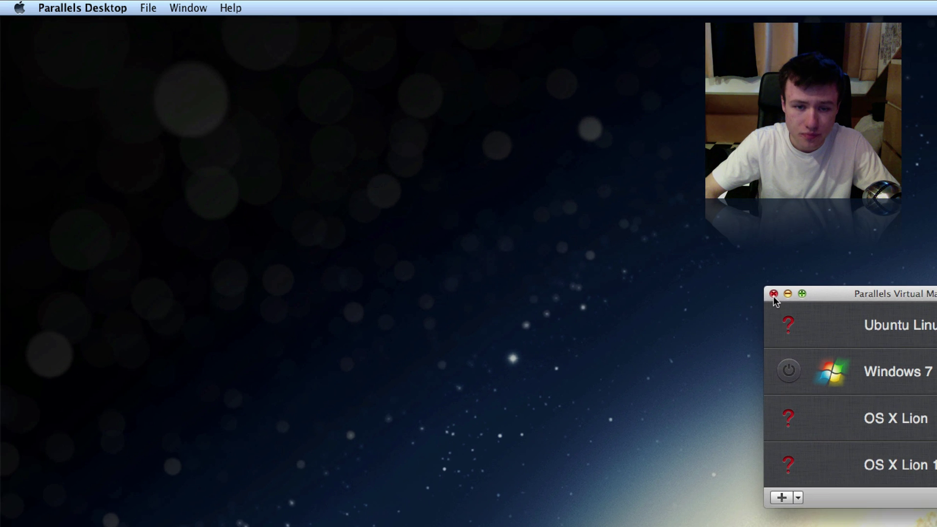
Create a new virtual machine from File using Install OS X Lion Using the Recovery Partition
left_click(336, 136)
left_click(149, 8)
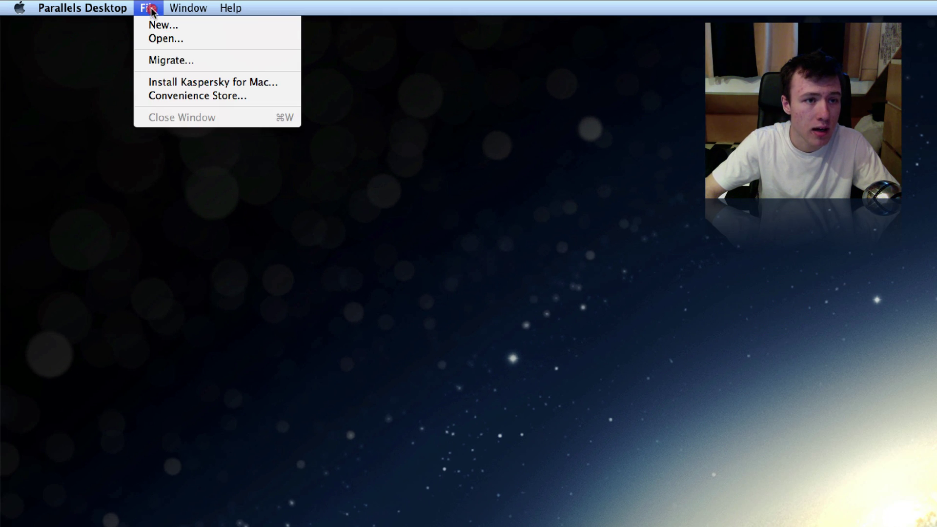
left_click(157, 25)
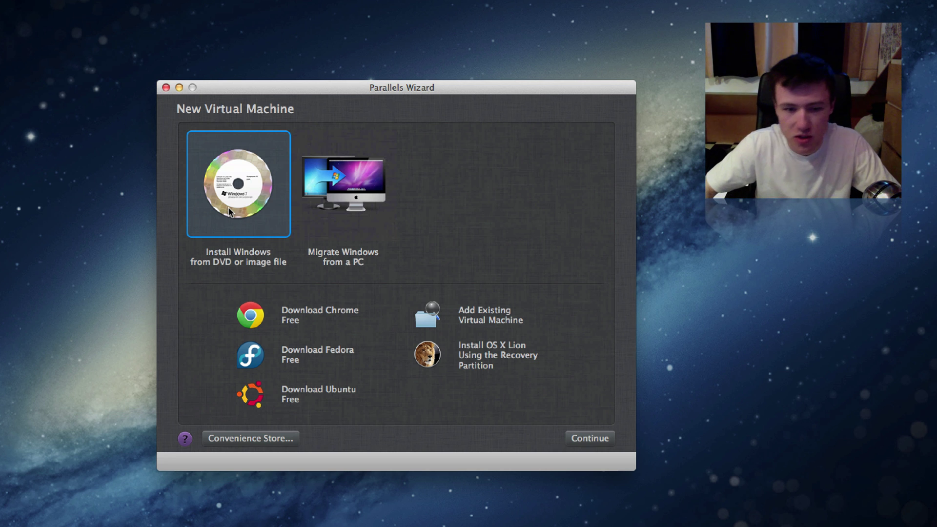
left_click(423, 356)
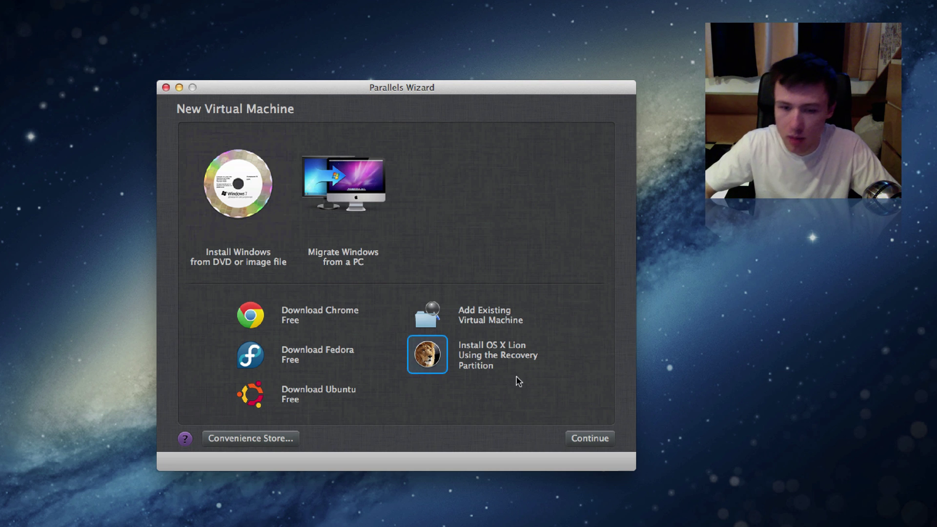
left_click(590, 438)
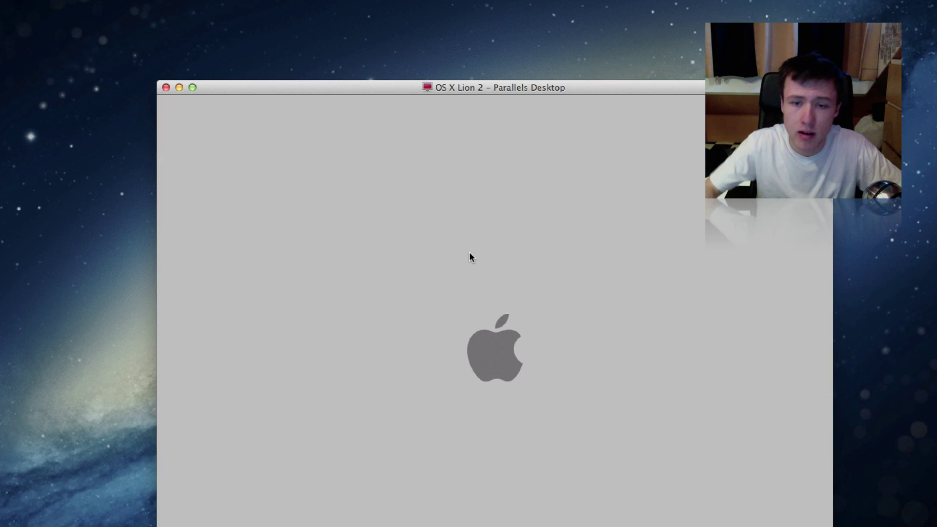
Move the VM window top-left, then keep English and continue to Mac OS X Utilities
left_click_drag(461, 86, 315, 48)
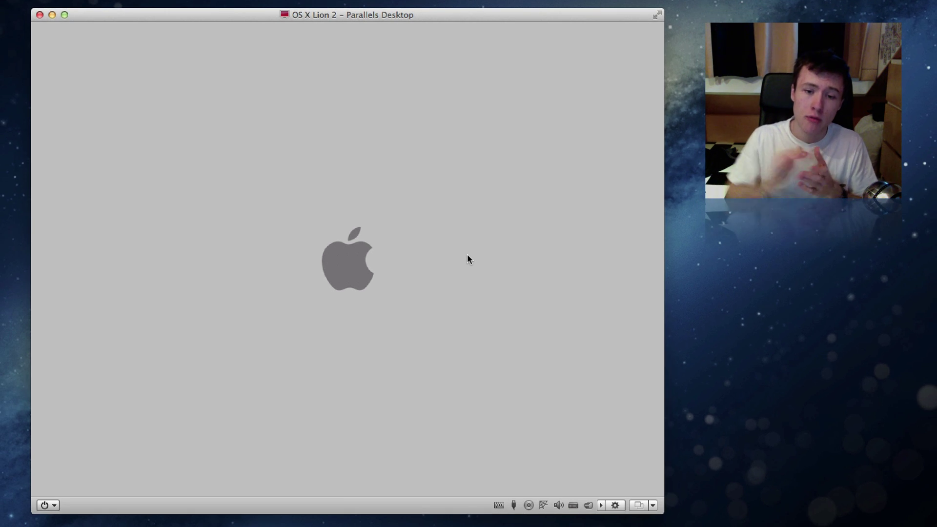
left_click(467, 255)
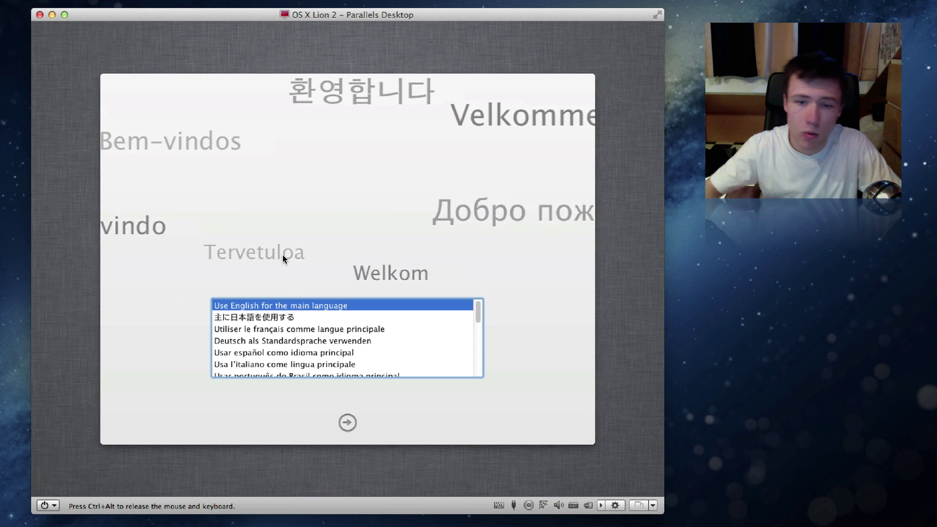
left_click(348, 423)
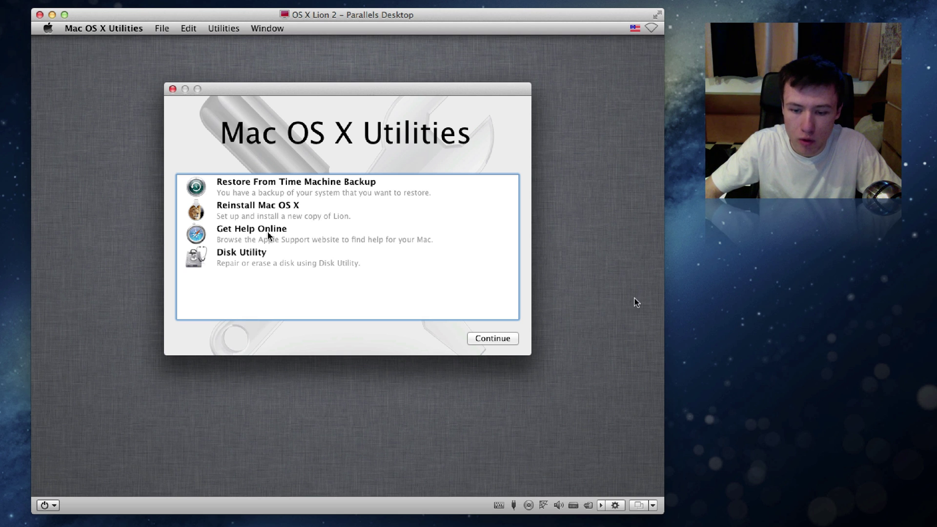
Open the VM configuration for 2 CPUs and 4096 MB memory, shutting down the running VM
left_click(615, 506)
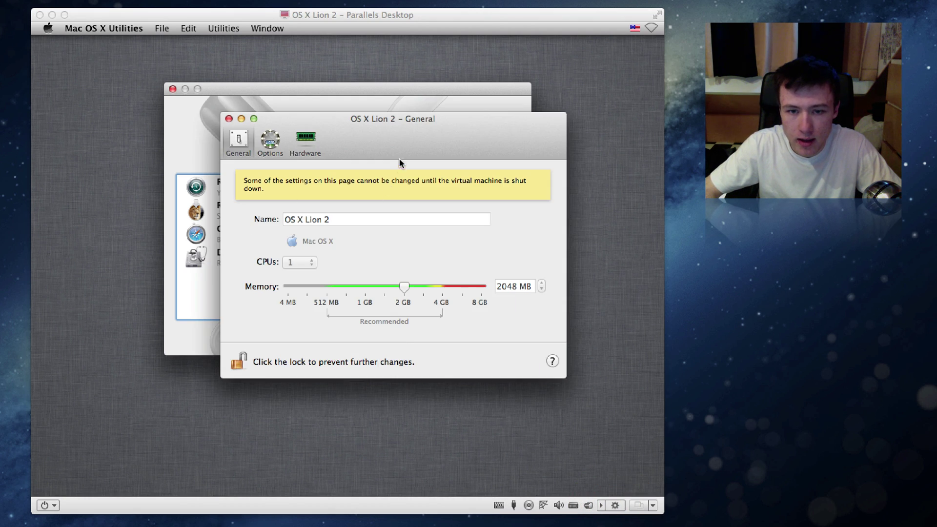
left_click(483, 162)
left_click(485, 303)
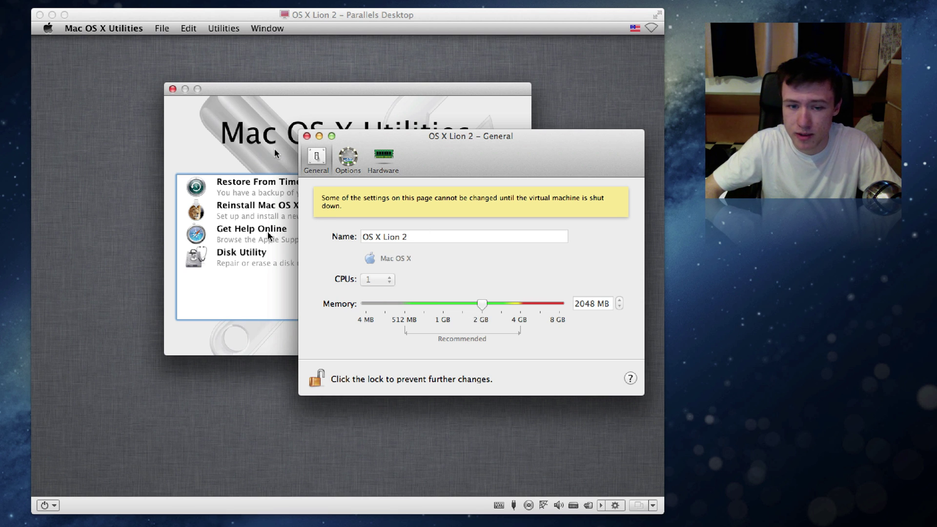
key("super+w")
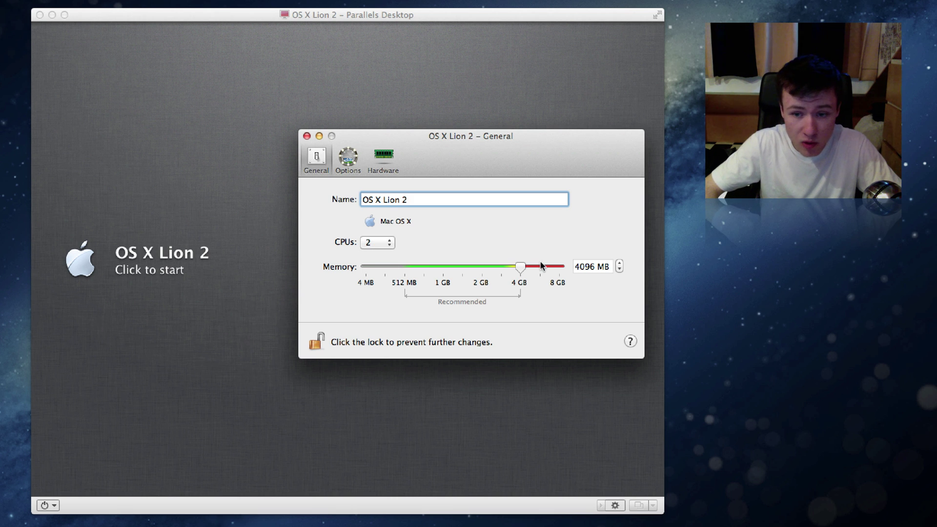
Raise video memory to 256 MB under Hardware > Video, then close settings and start the VM
left_click(384, 158)
left_click(339, 206)
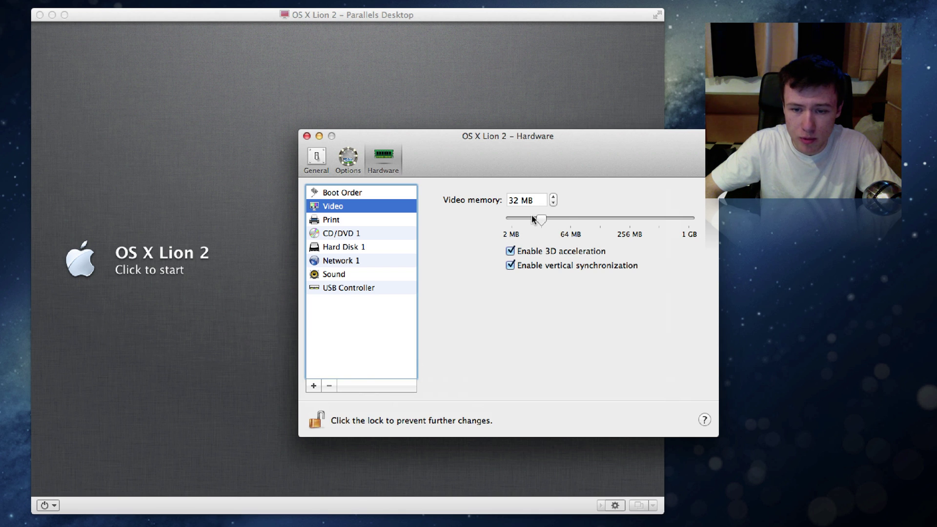
left_click_drag(542, 220, 630, 221)
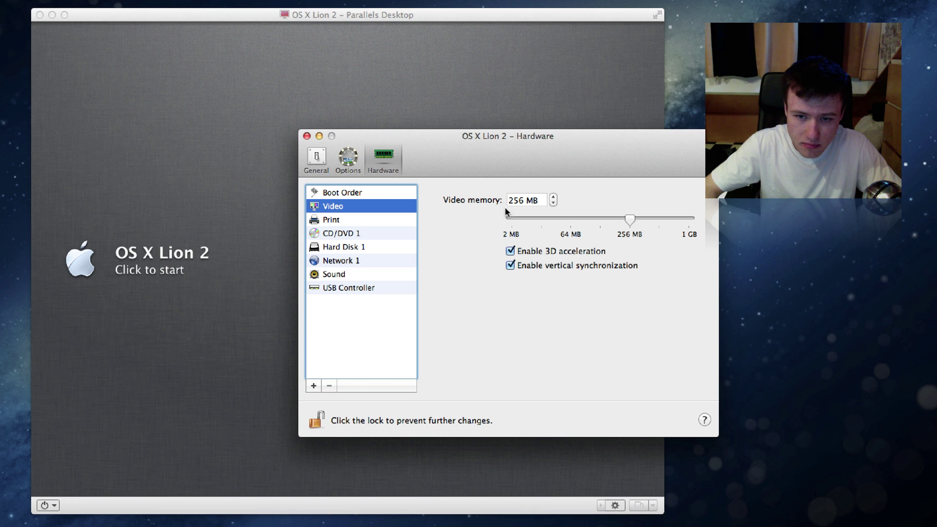
left_click(307, 137)
left_click(113, 244)
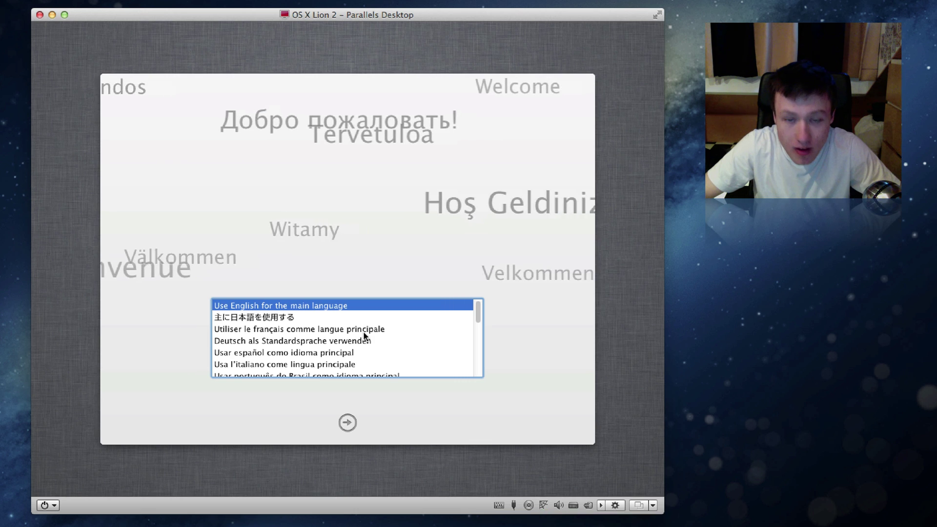
Choose 'Use English for the main language' to reach the Mac OS X Utilities screen
double_click(308, 306)
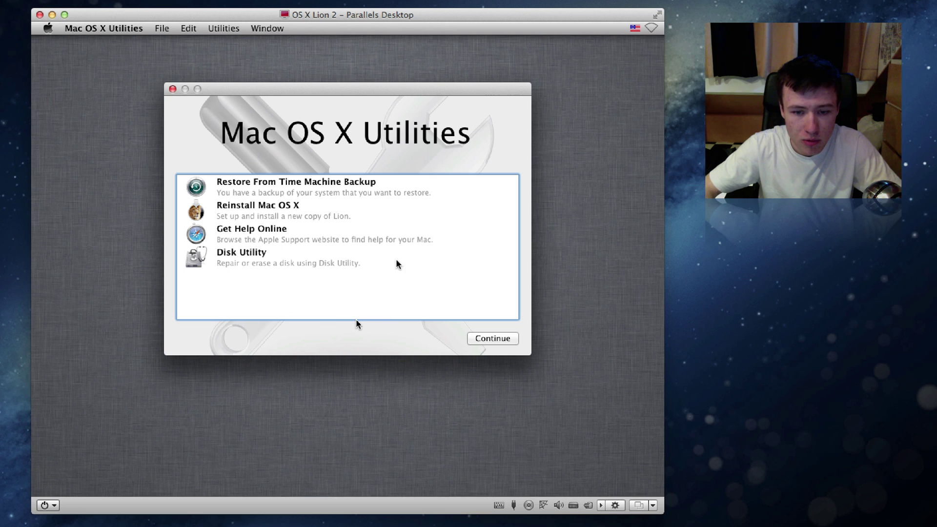
Attach the OS X 10.8 Mountain Lion .dmg from Showcase to the VM's CD/DVD drive
left_click(530, 506)
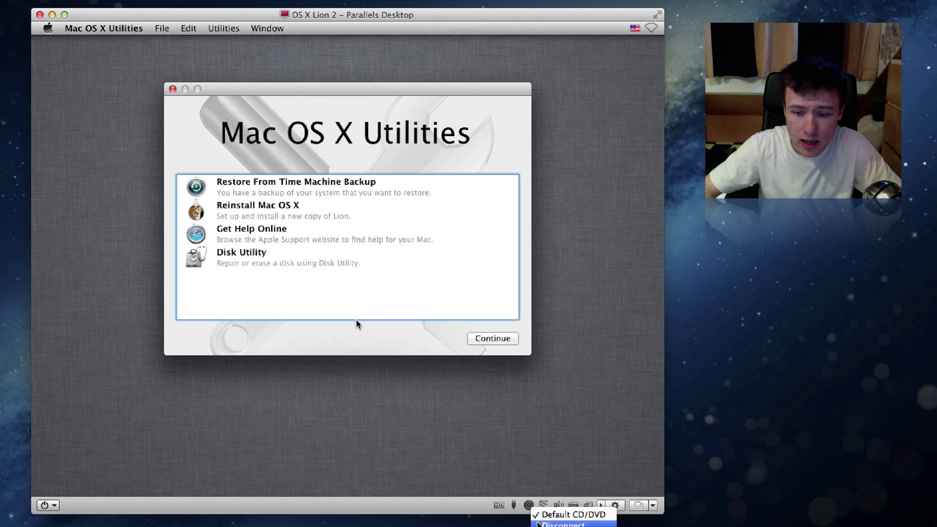
left_click(566, 526)
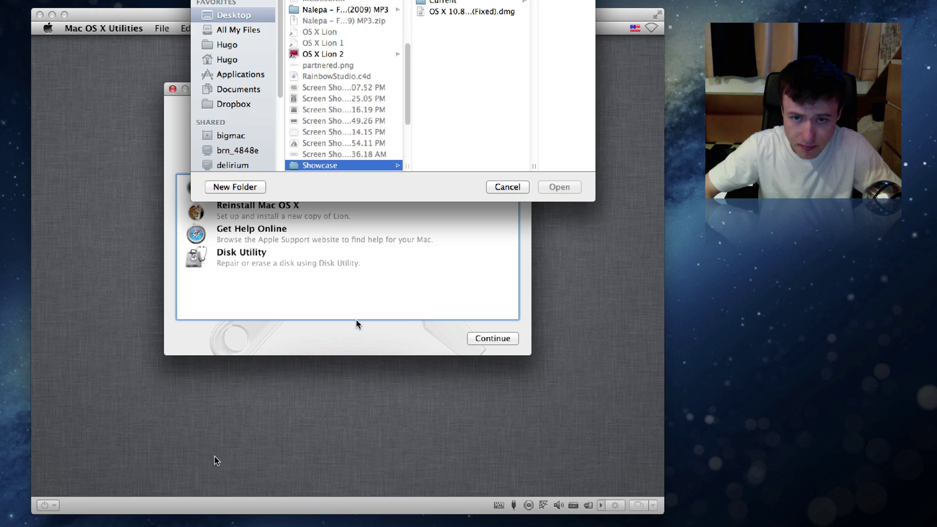
left_click(462, 13)
left_click_drag(463, 154, 521, 167)
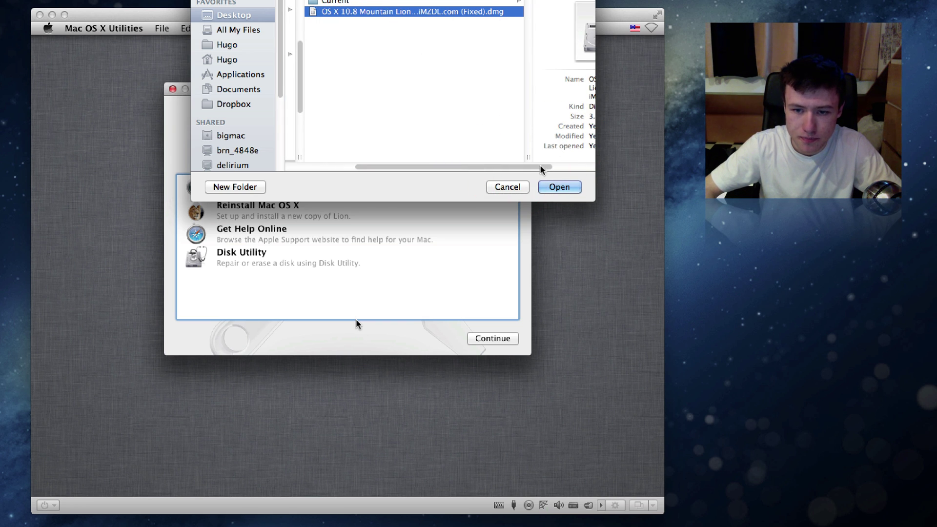
left_click(559, 187)
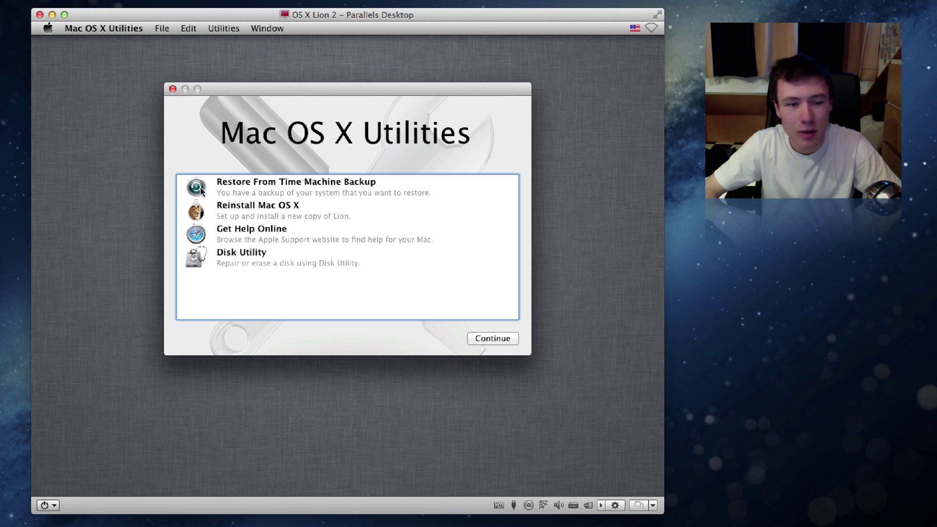
Quit Mac OS X Utilities and restart the VM from the Mac OS X Install ESD disk
left_click(106, 29)
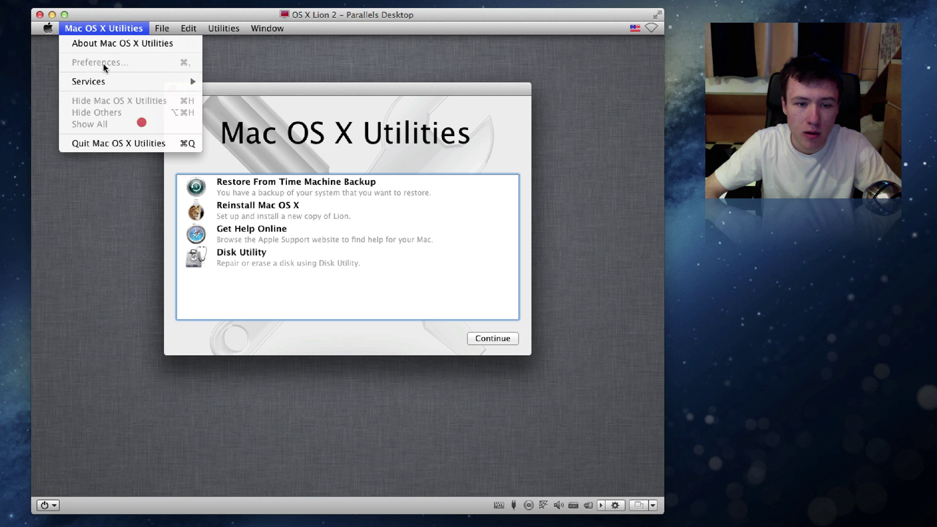
left_click(109, 144)
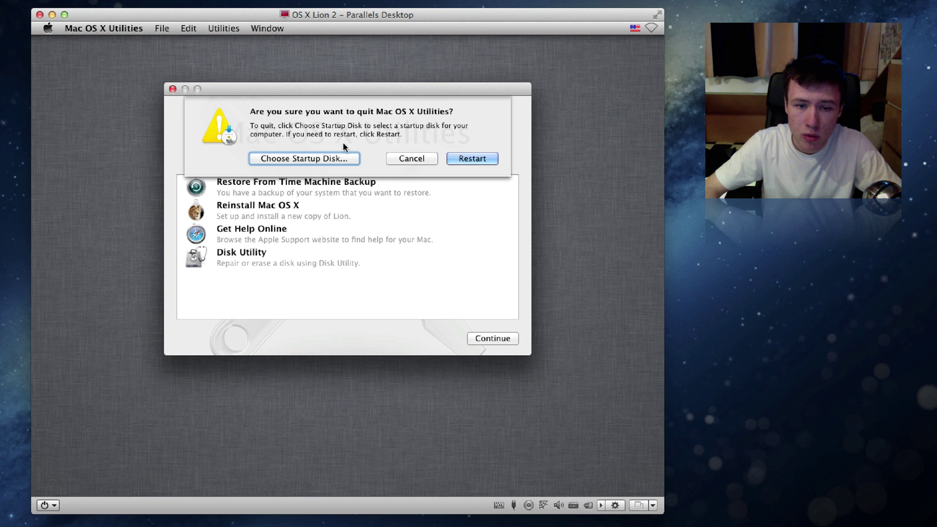
left_click(271, 159)
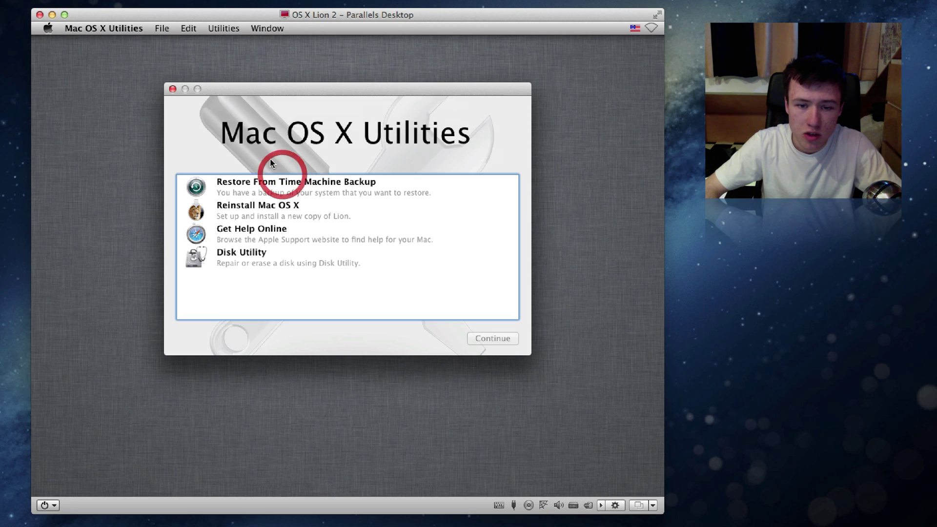
left_click(194, 179)
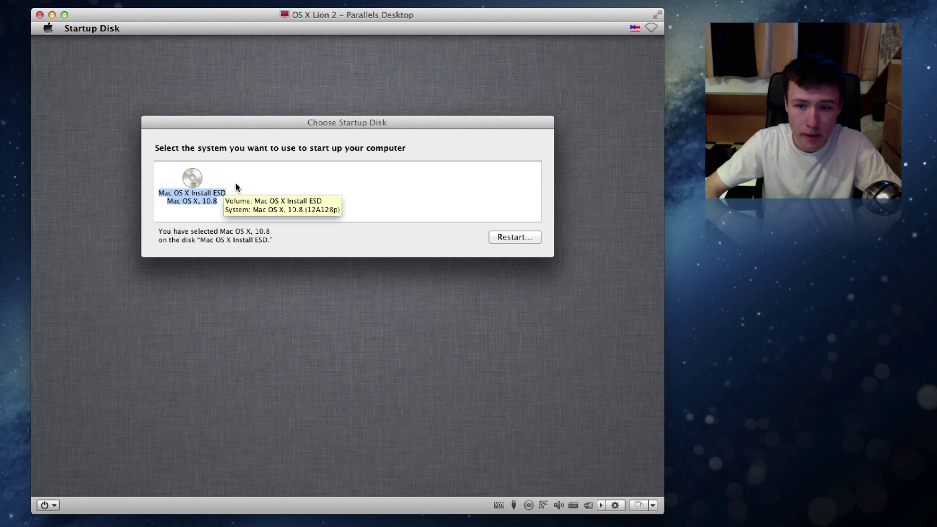
left_click(507, 237)
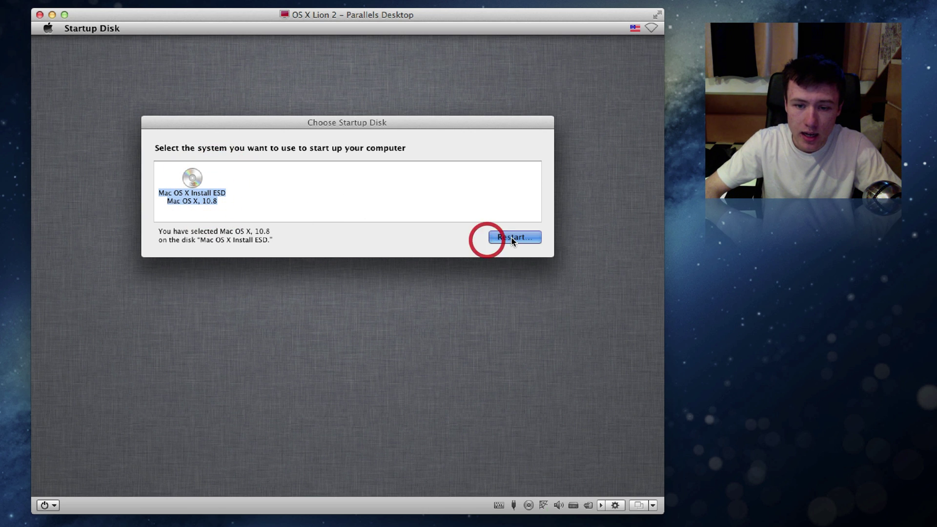
left_click(441, 196)
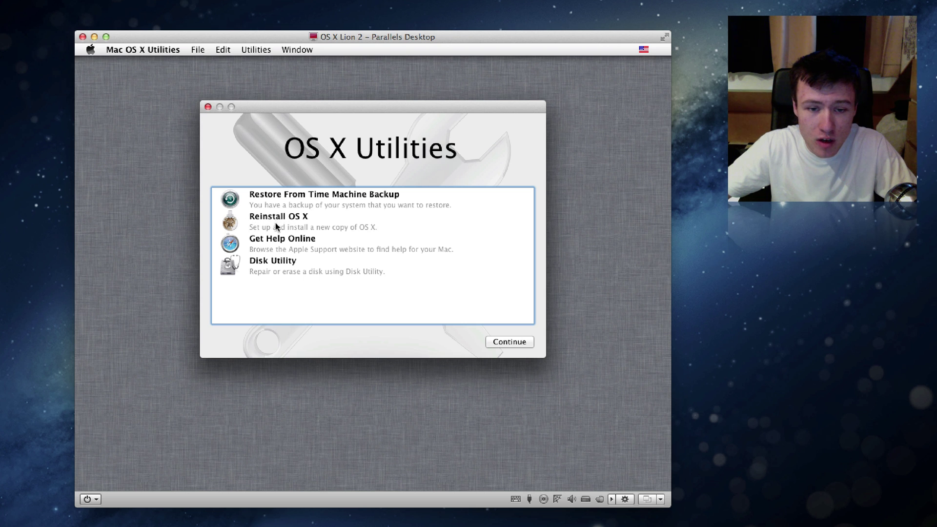
Choose Reinstall OS X, agree to the licence, and install Mountain Lion onto Macintosh HD
left_click(276, 225)
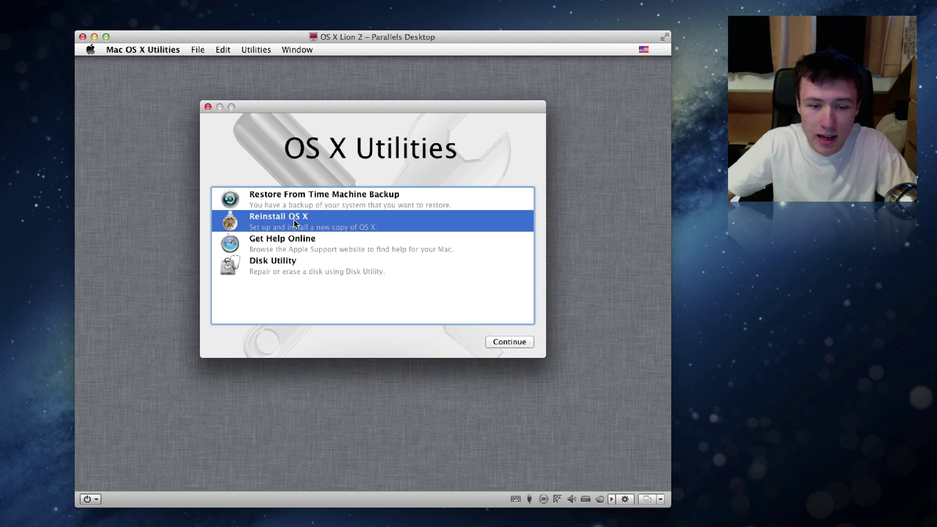
left_click(501, 345)
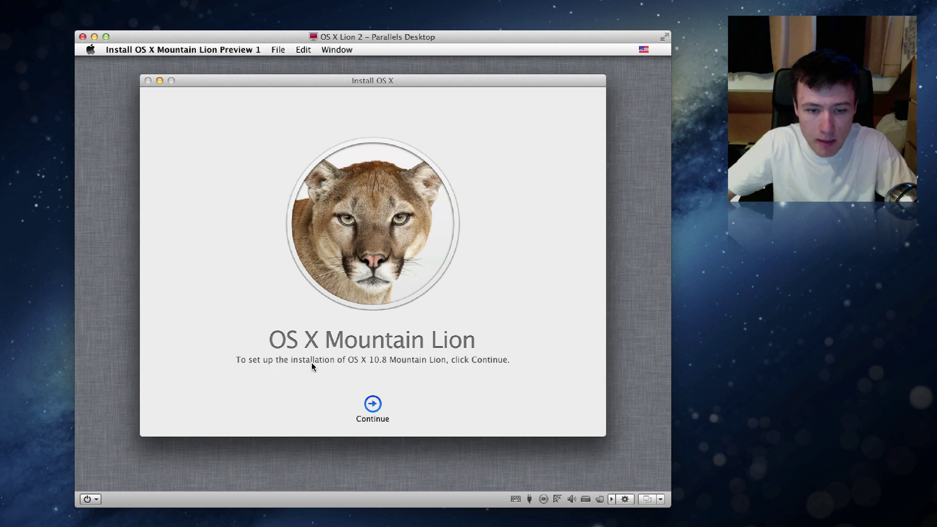
left_click(371, 405)
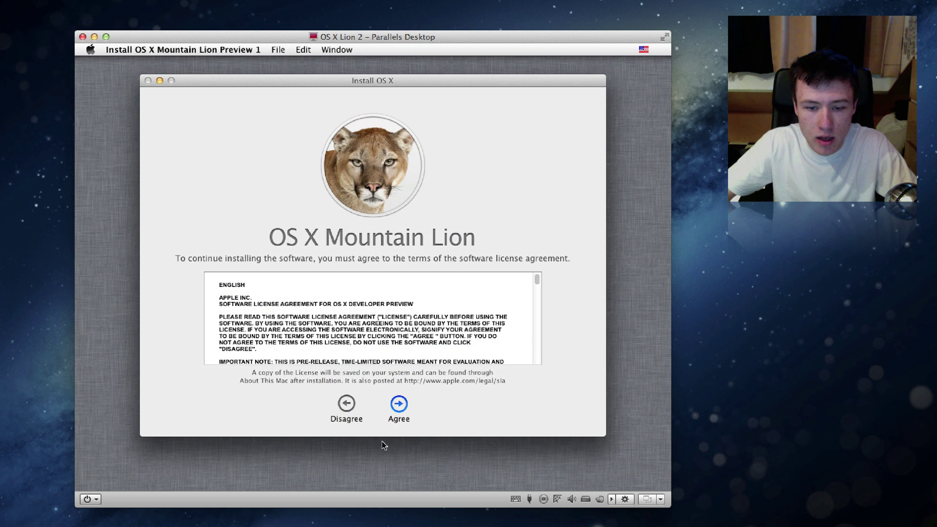
left_click(398, 405)
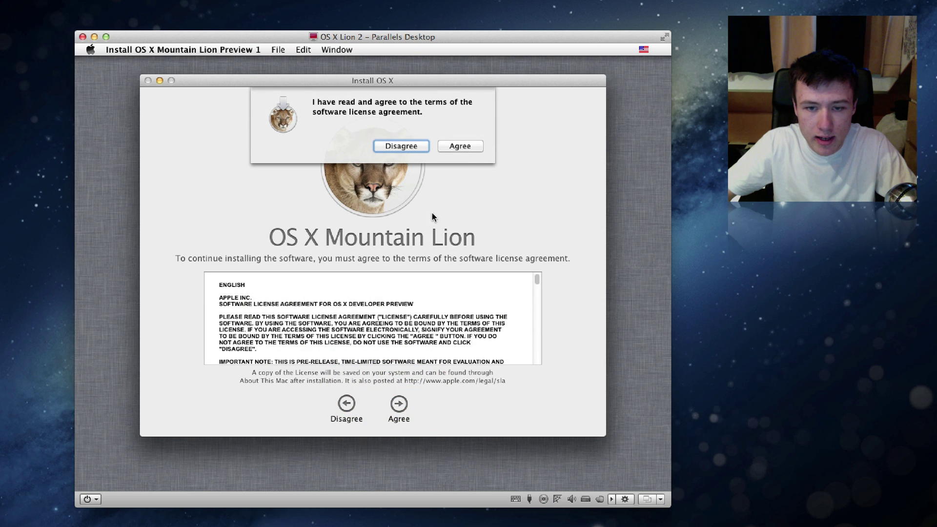
left_click(460, 146)
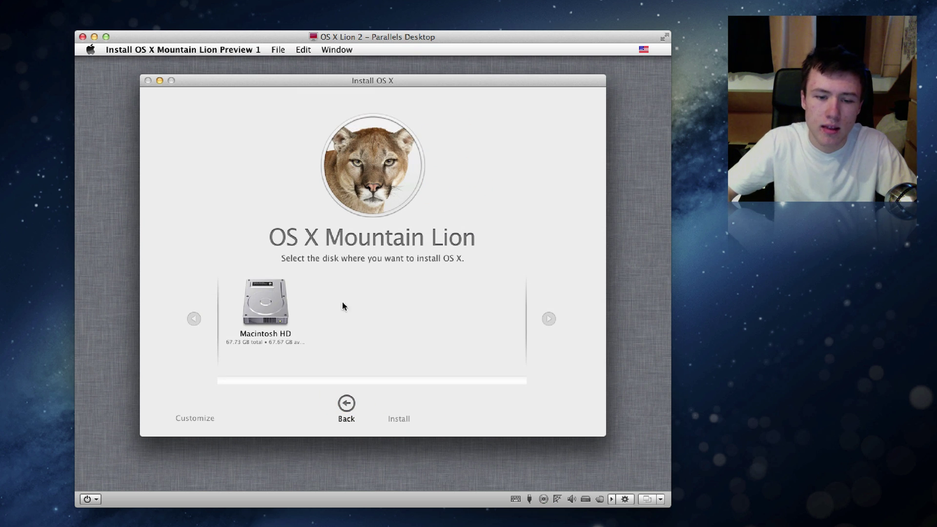
left_click(282, 313)
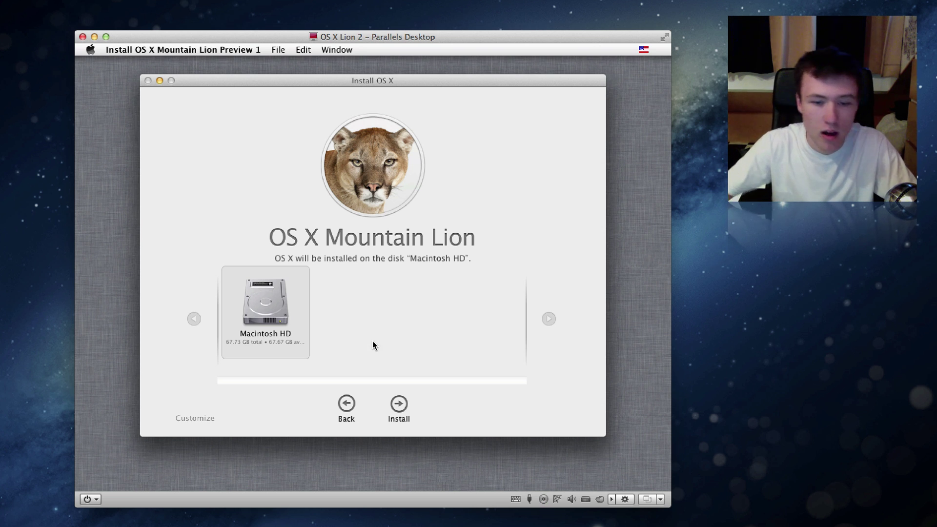
left_click(398, 402)
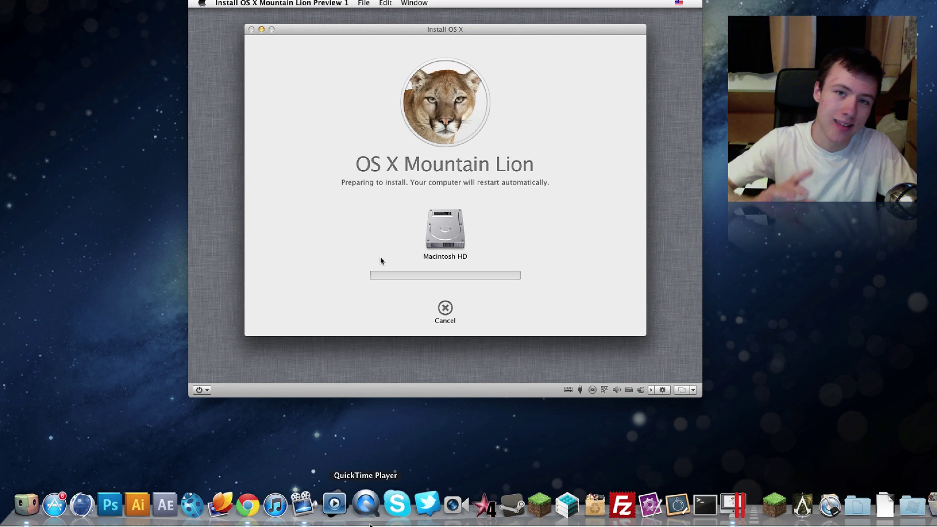
Browse to Documents > Parallels in Finder and preview the OS X Lion 2.pvm file's details
left_click(34, 504)
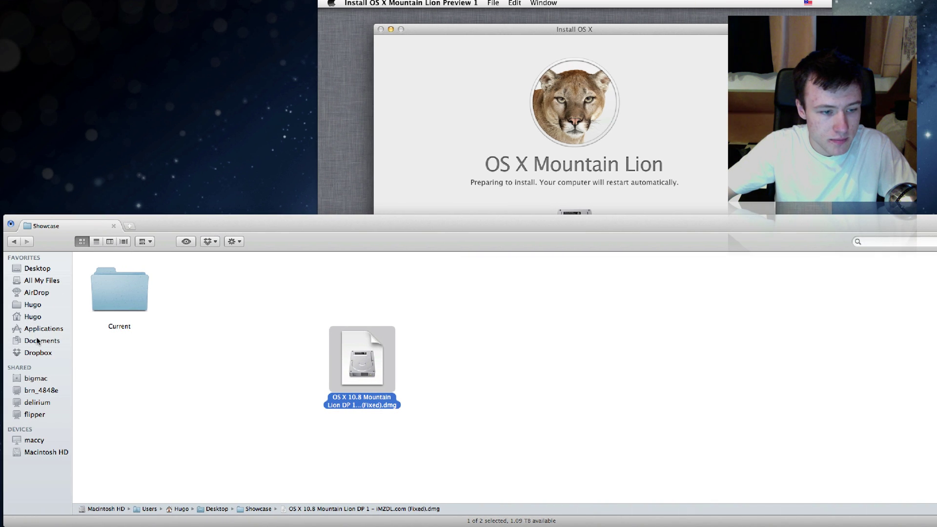
left_click(38, 341)
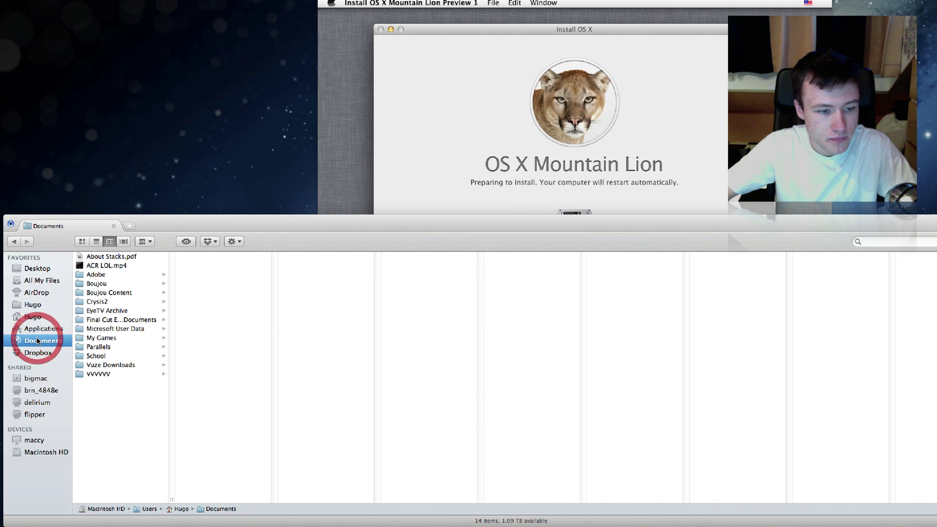
left_click(93, 347)
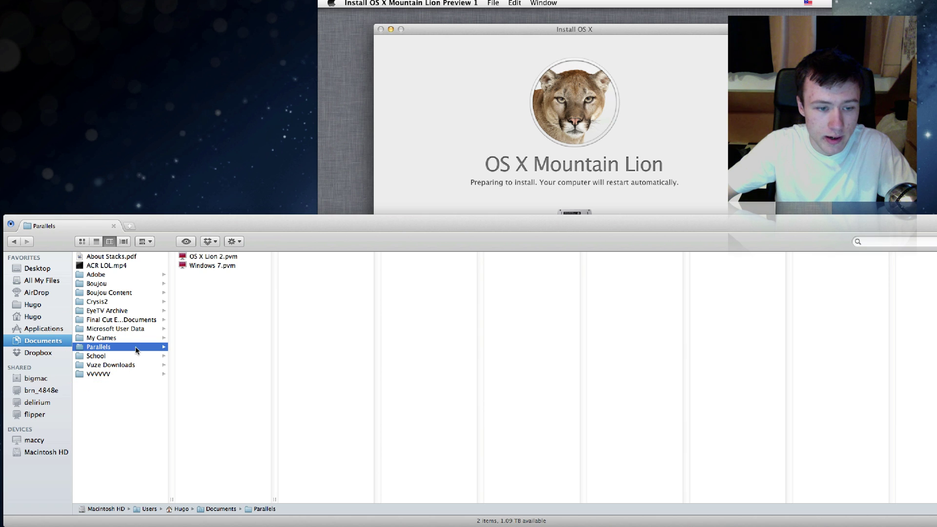
left_click(201, 258)
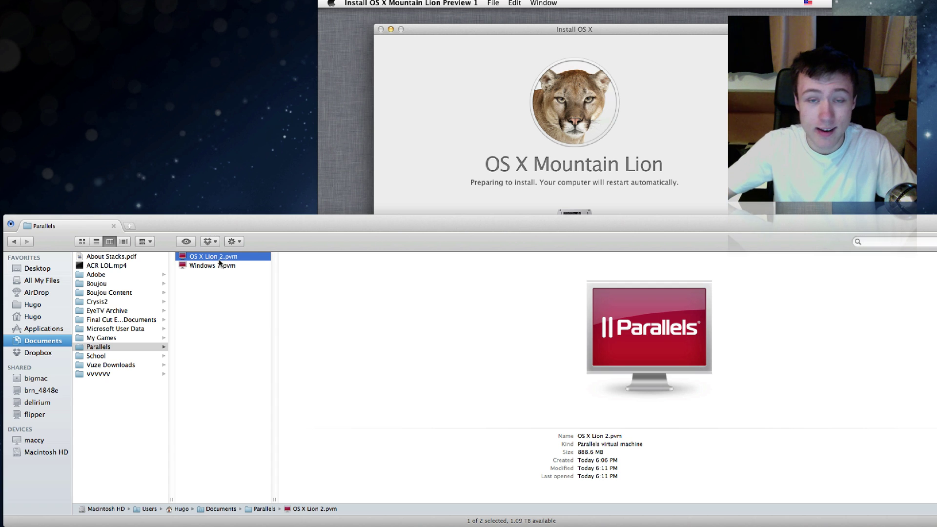
left_click(223, 301)
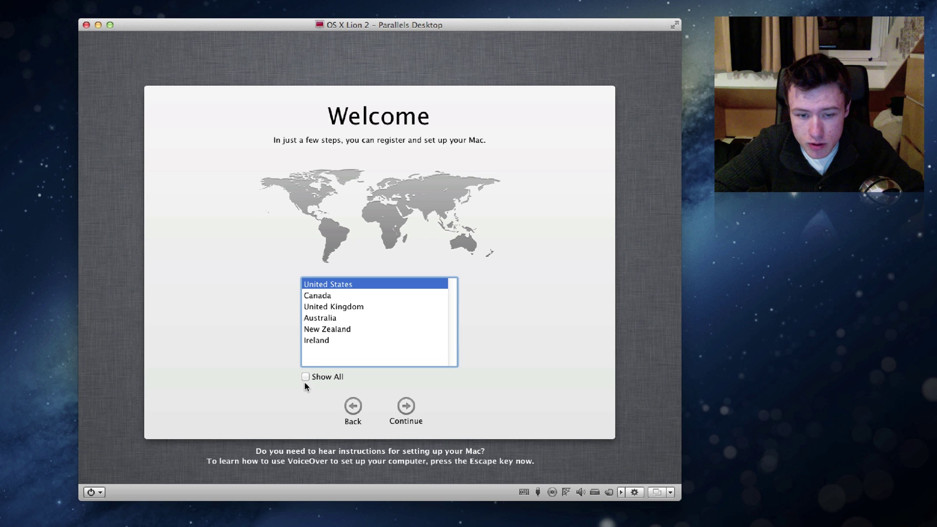
Choose United Kingdom, the U.S. International – PC keyboard, and 'does not connect to the Internet'
left_click(341, 306)
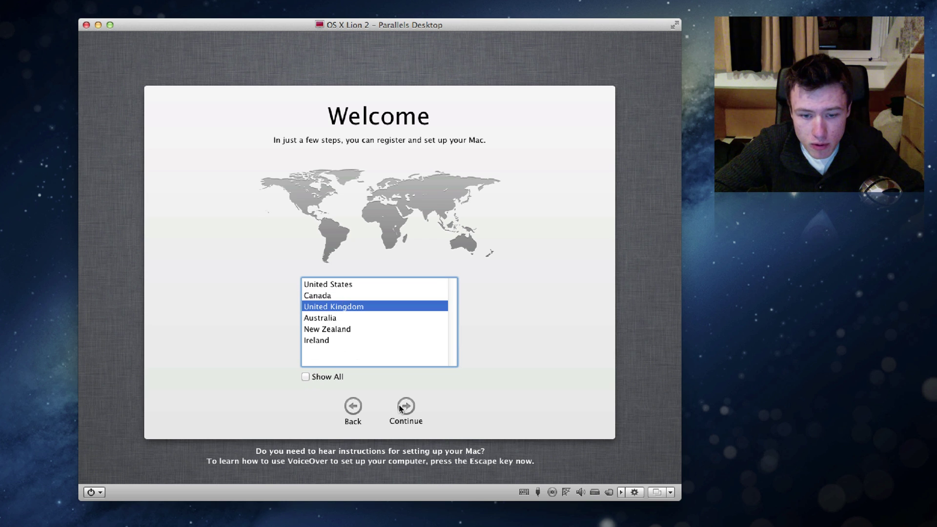
left_click(399, 405)
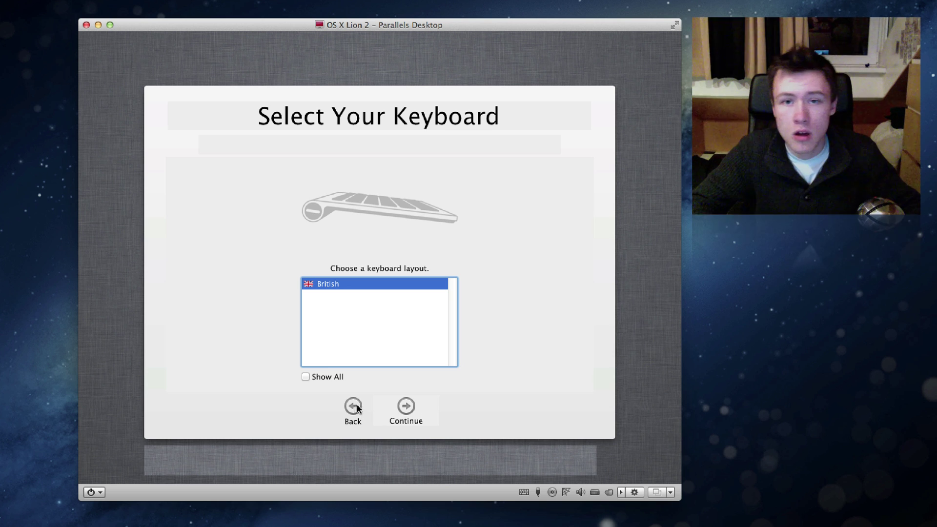
left_click(305, 376)
scroll(453, 332, "down", 20)
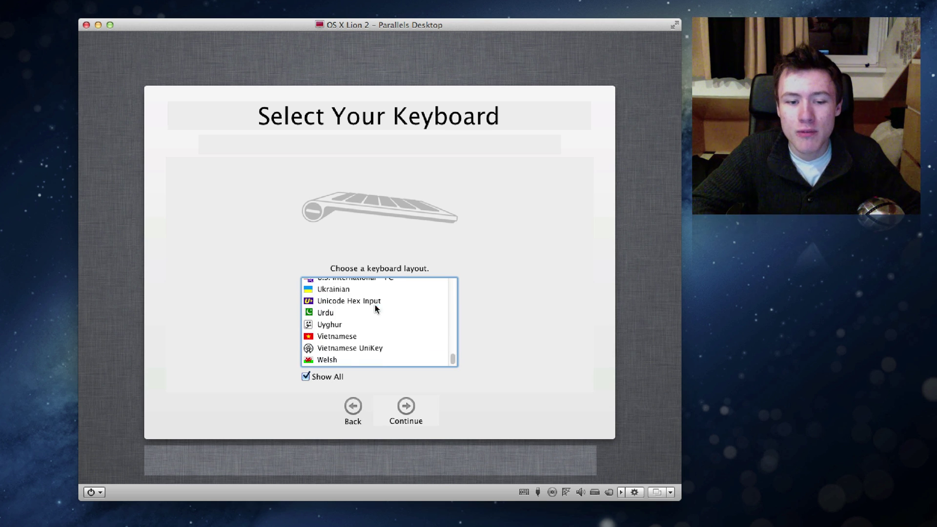
left_click(375, 305)
left_click(407, 405)
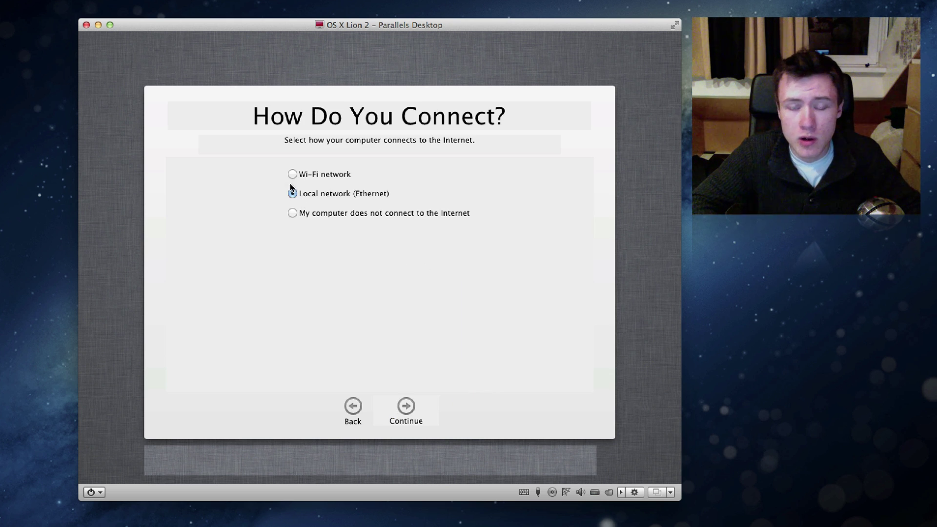
left_click(307, 213)
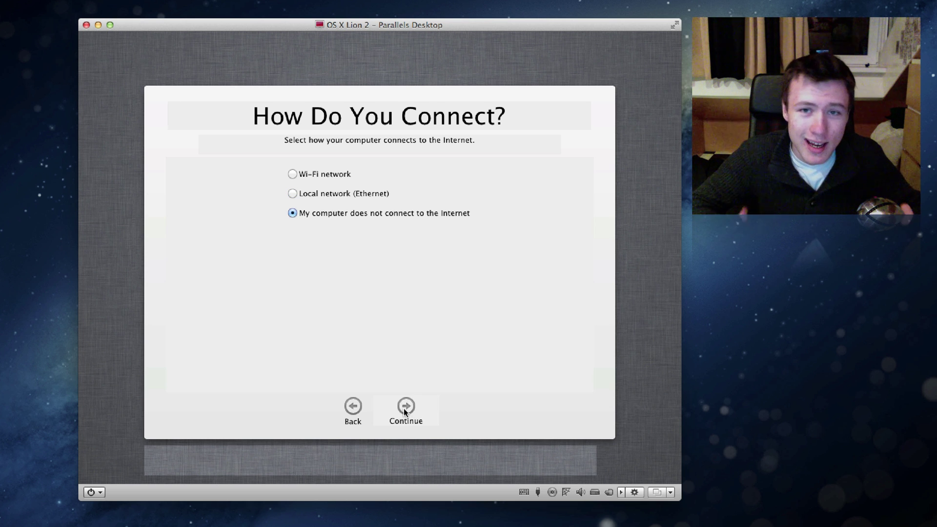
left_click(405, 411)
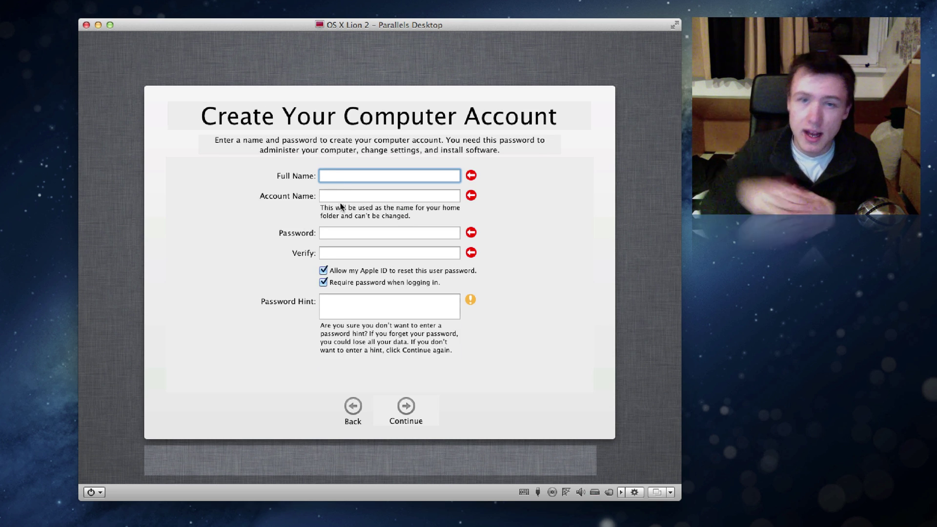
Create the user account with full name and password, unchecking both Apple ID and login-password options
type("Hugo")
key("Tab")
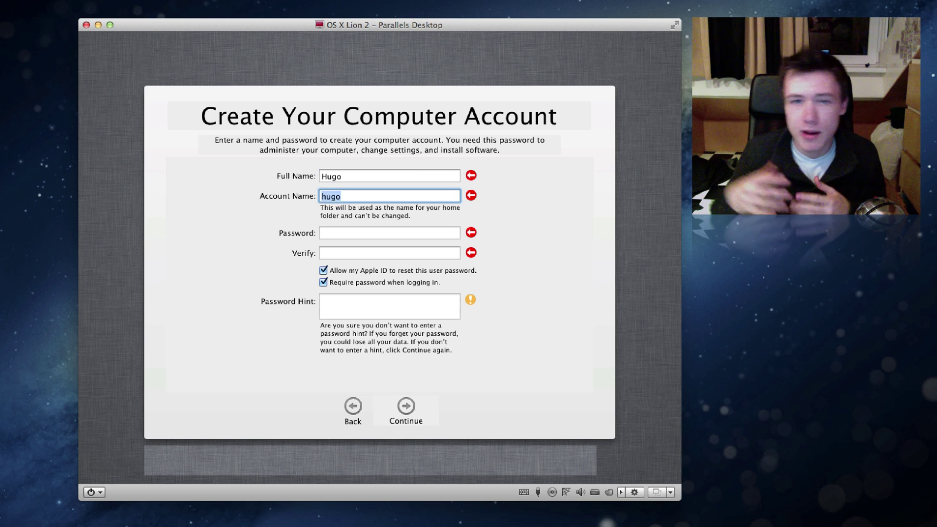
key("Tab")
type("•••••••")
key("Tab")
type("•••••••")
left_click(323, 270)
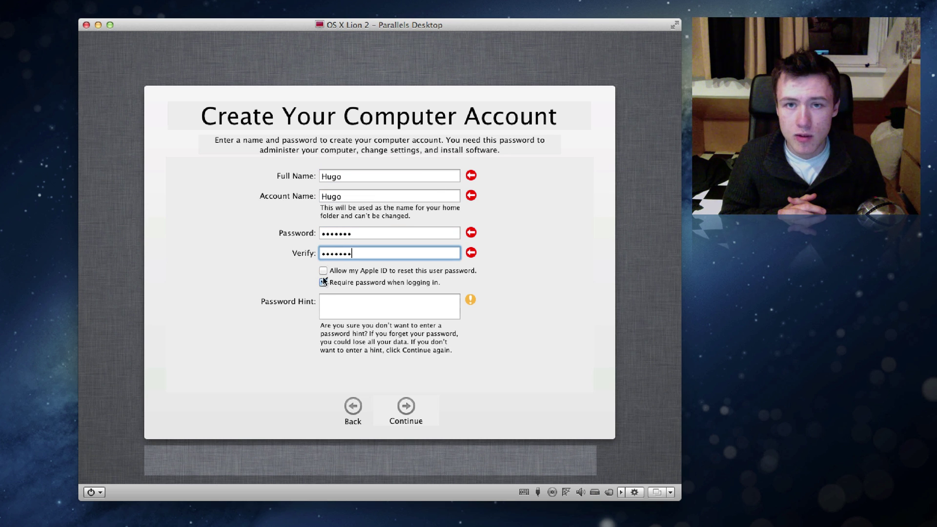
left_click(323, 282)
left_click(406, 406)
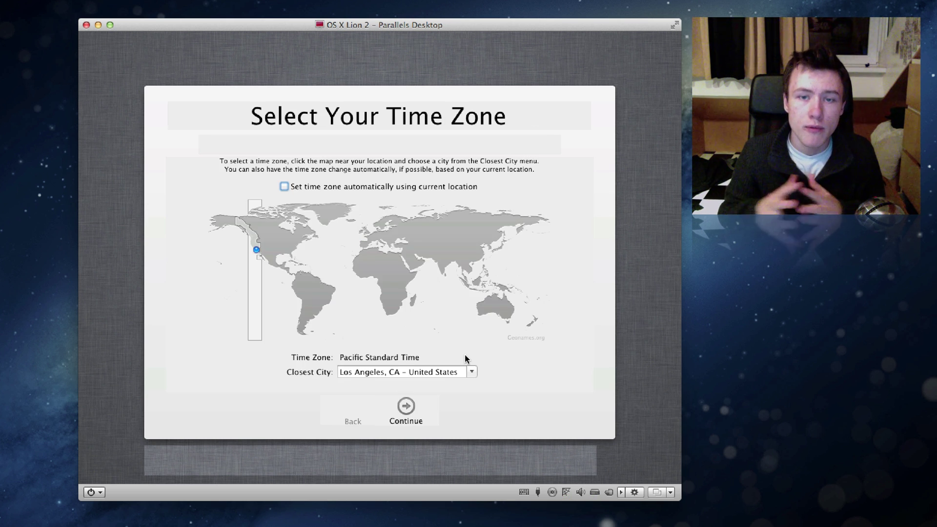
Pick a closest city to set the Central European time zone
left_click(472, 372)
scroll(400, 429, "down", 10)
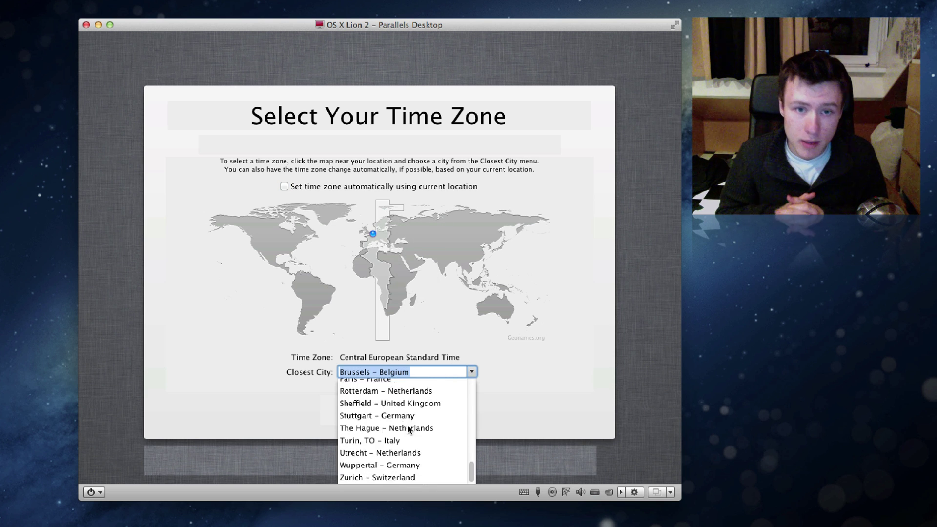
scroll(400, 429, "up", 15)
left_click(376, 385)
key("Return")
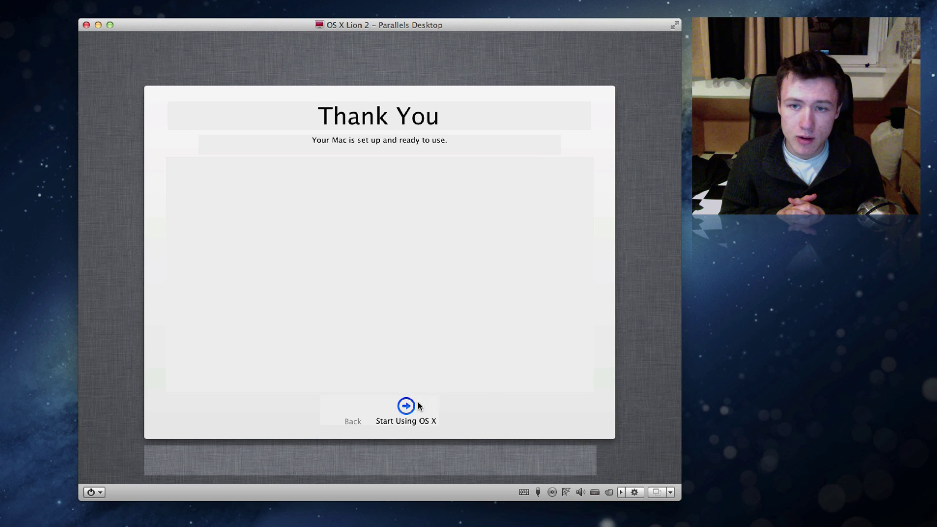
Skip the Apple ID sign-in and choose Start Using OS X
left_click(407, 410)
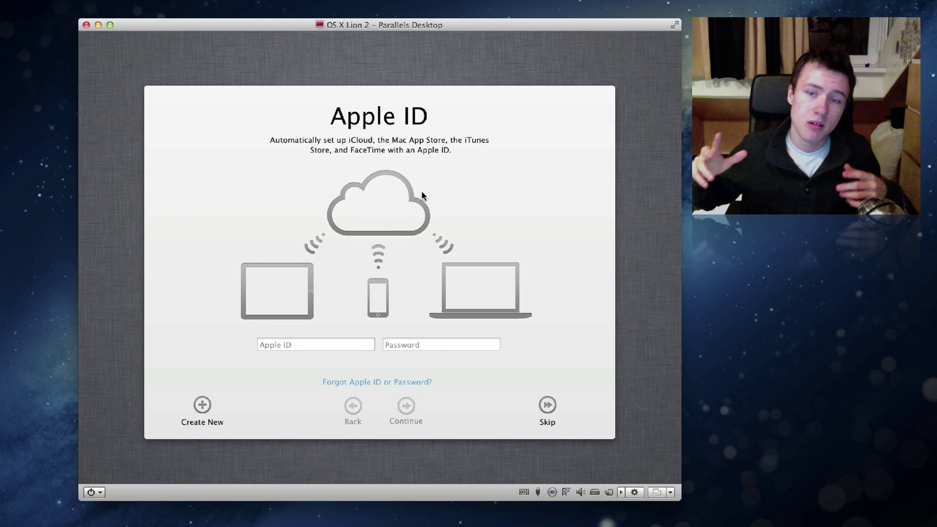
left_click(347, 345)
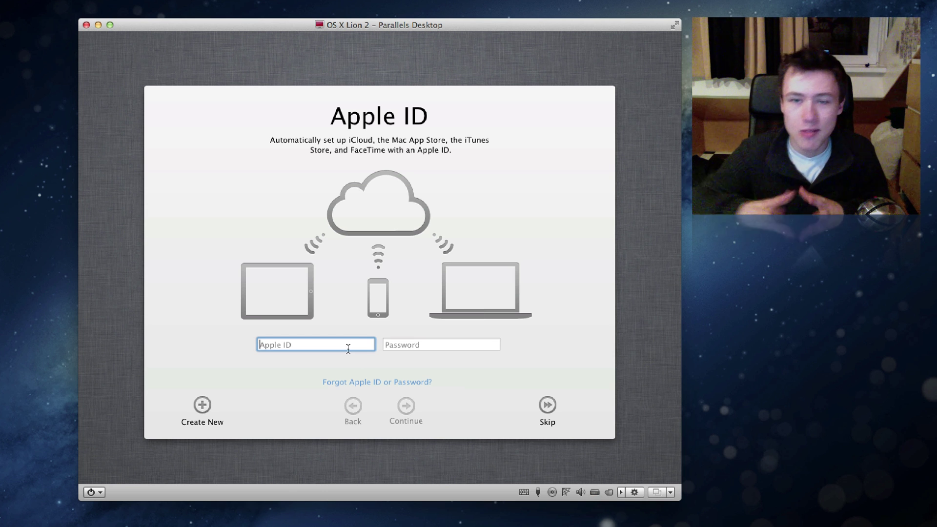
left_click(551, 421)
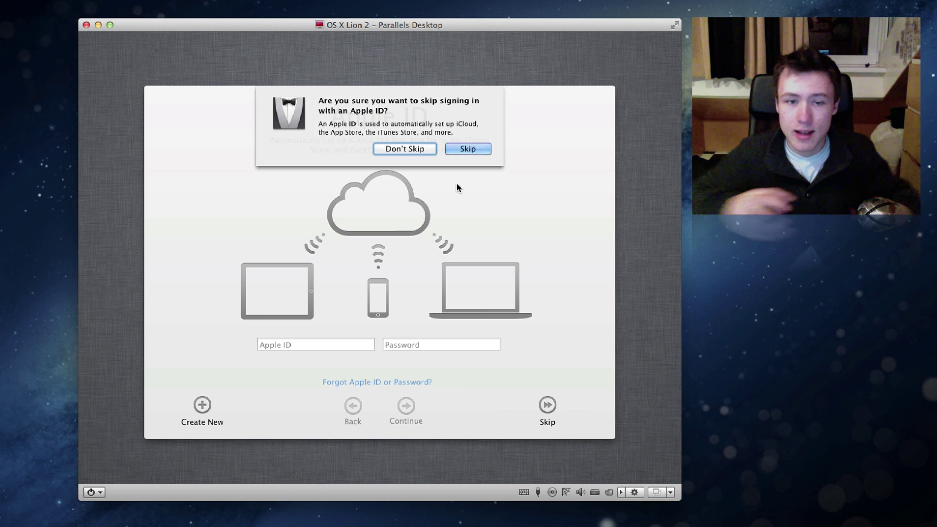
left_click(466, 149)
left_click(407, 406)
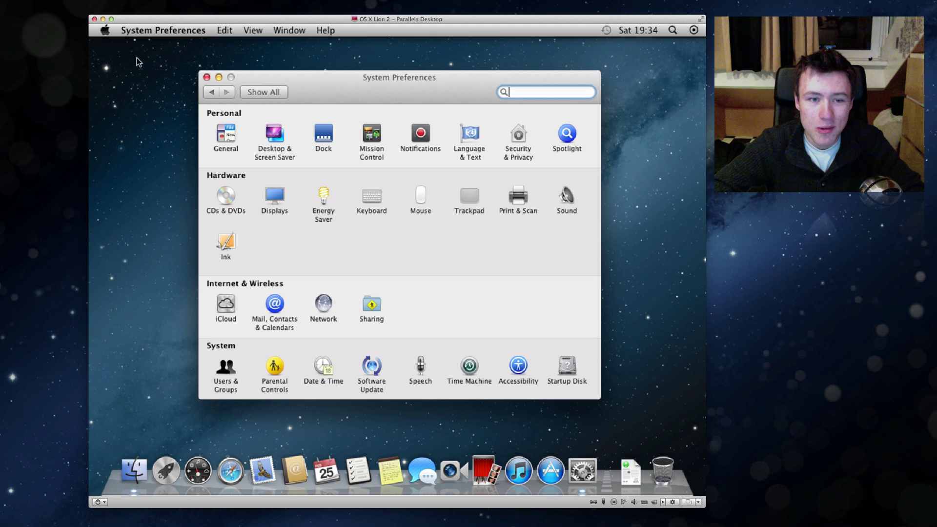
Close System Preferences, launch Reminders from the Dock, and move its window down and right
left_click(207, 78)
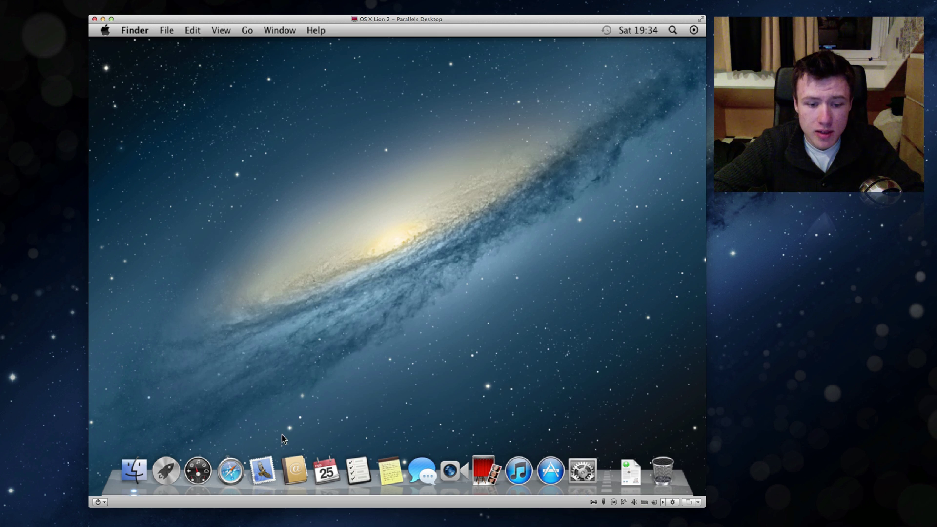
left_click(365, 471)
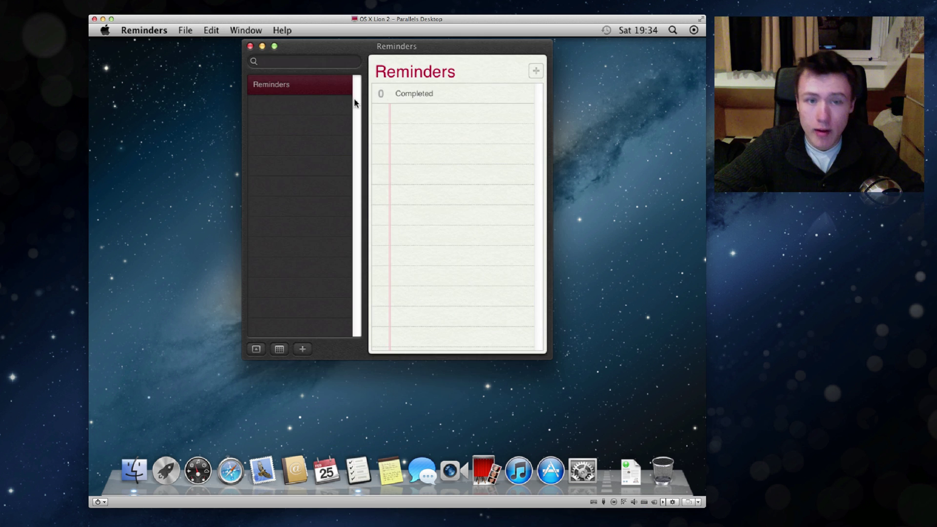
left_click_drag(385, 54, 426, 92)
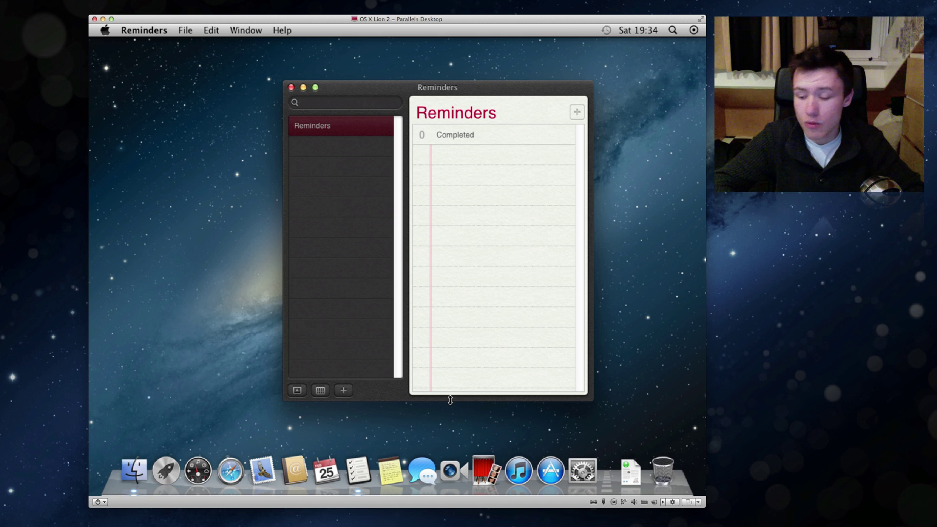
left_click(683, 257)
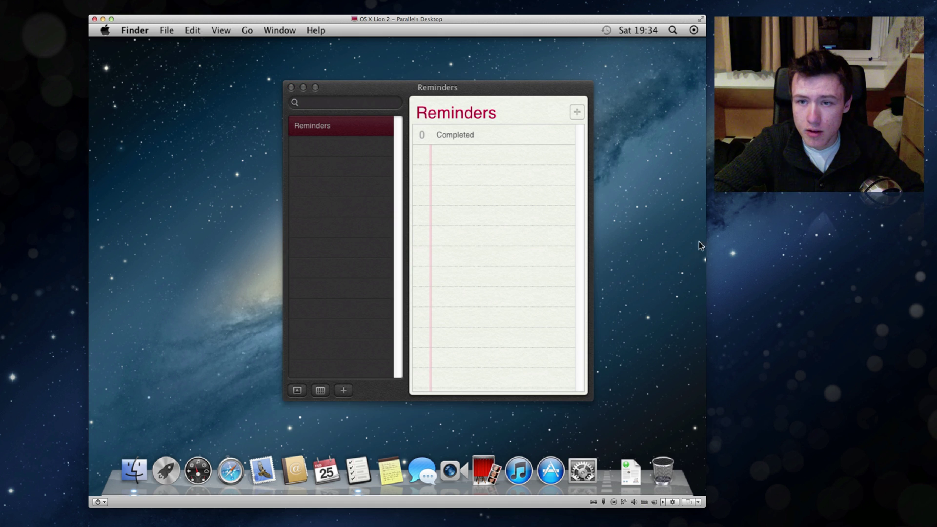
left_click(694, 29)
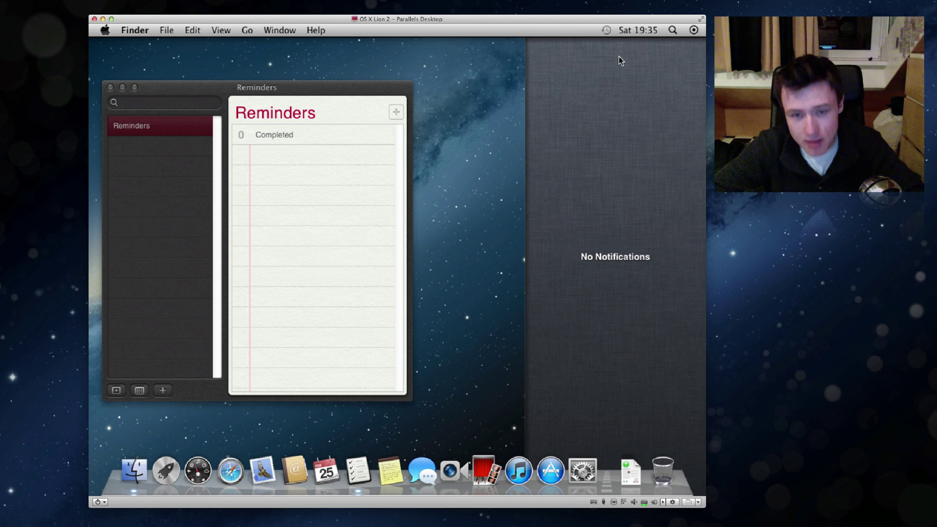
left_click(695, 32)
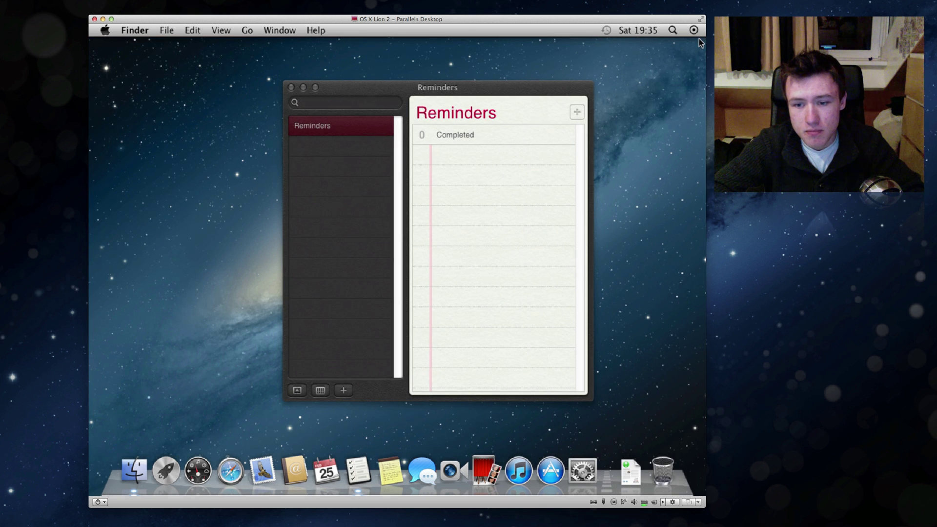
left_click(695, 31)
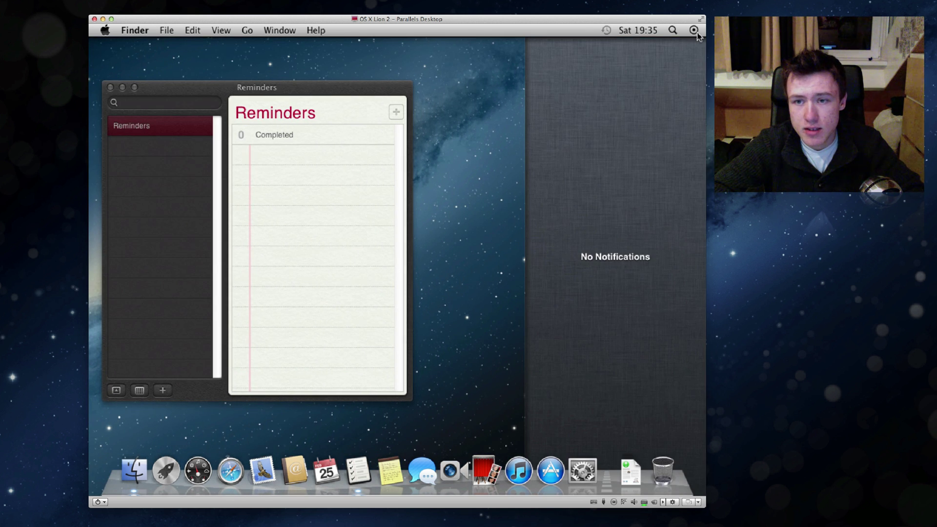
left_click(694, 31)
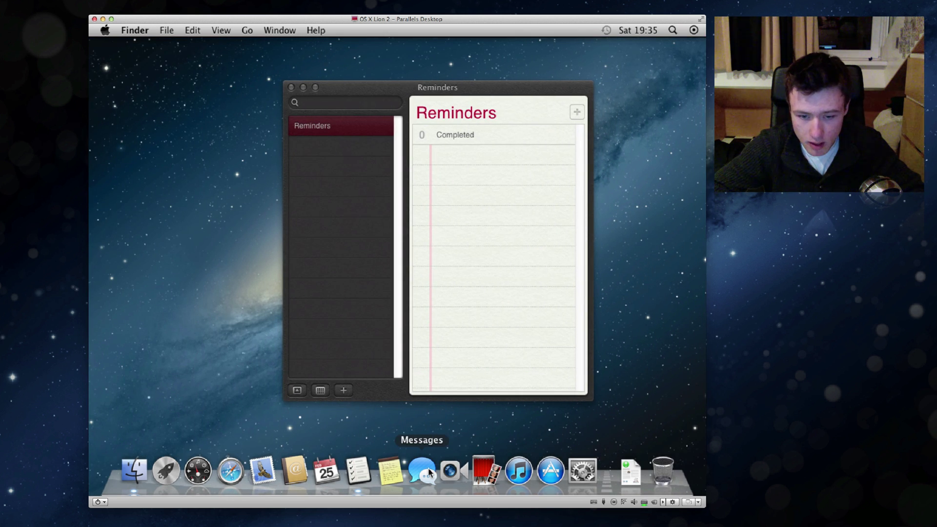
Open Messages to preview its iMessage setup, then go back and quit Reminders with Cmd+Q
left_click(429, 472)
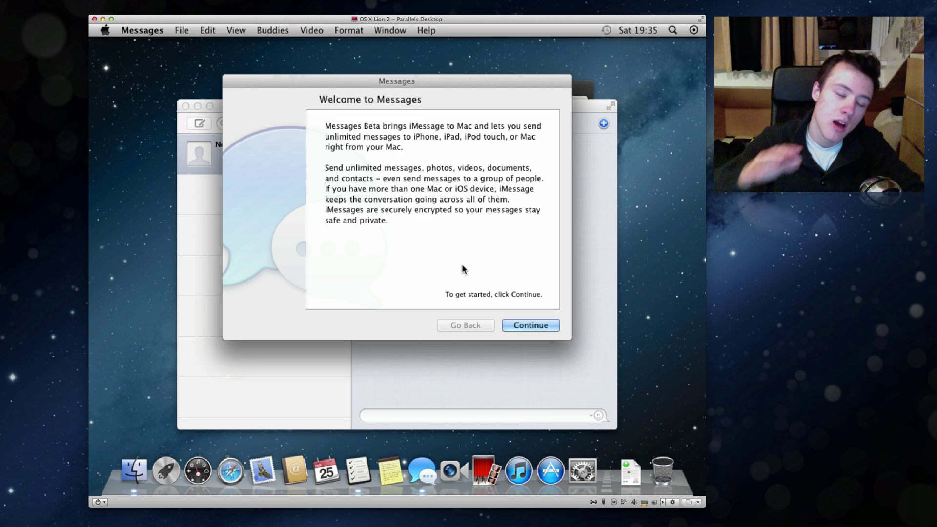
left_click(531, 326)
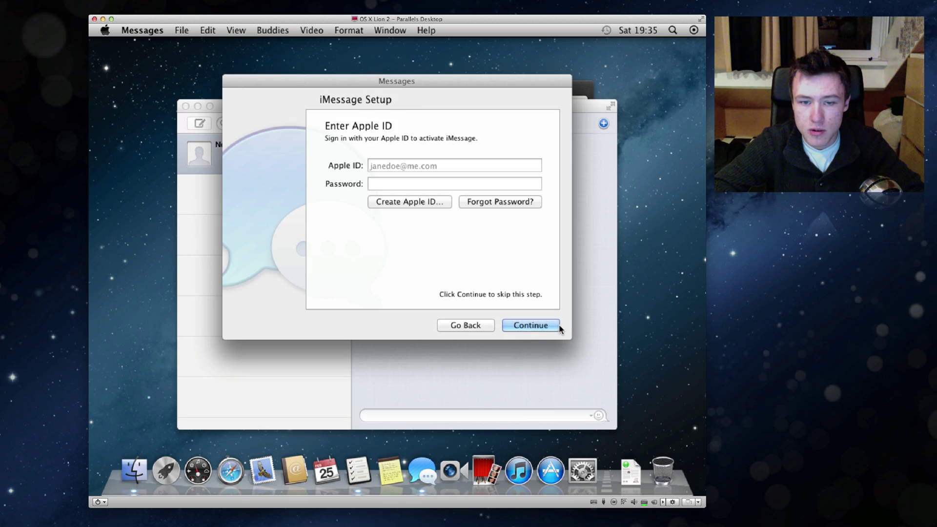
left_click(468, 326)
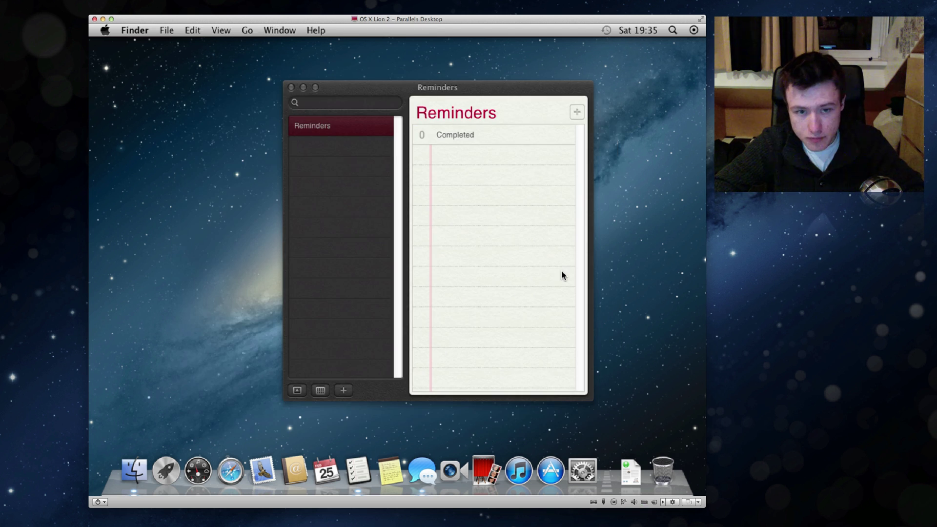
left_click(414, 213)
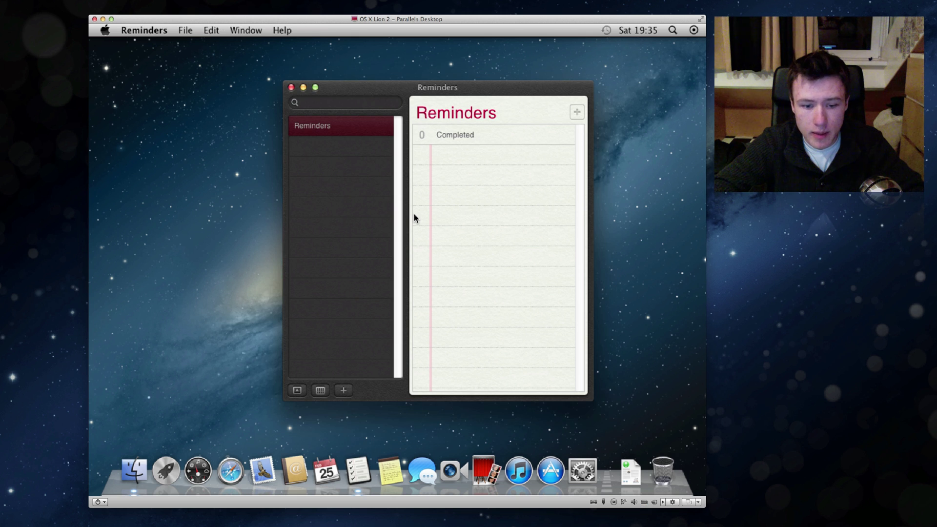
key("super+q")
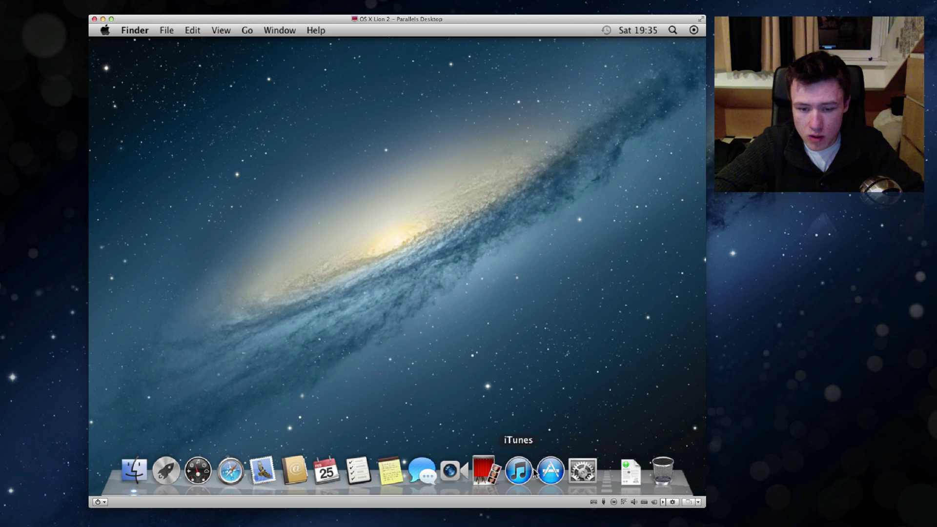